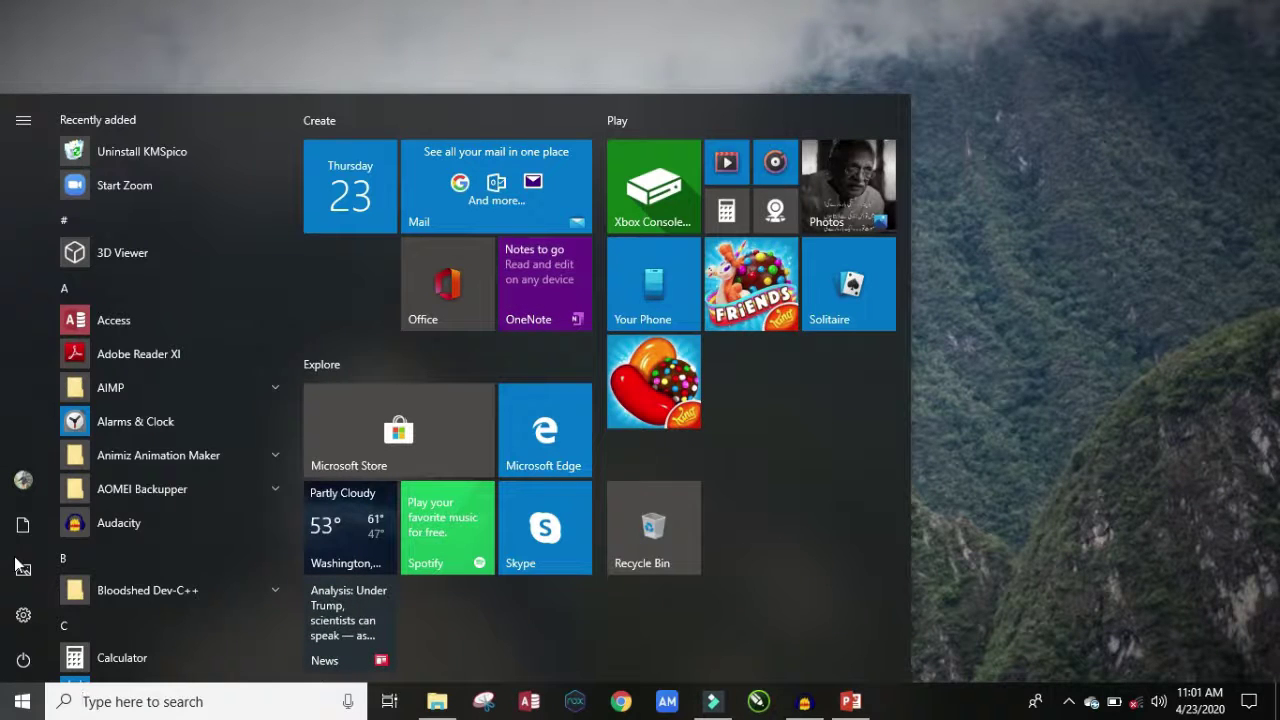
Search Windows from the Start menu for 'power' to find PowerPoint.
left_click(517, 8)
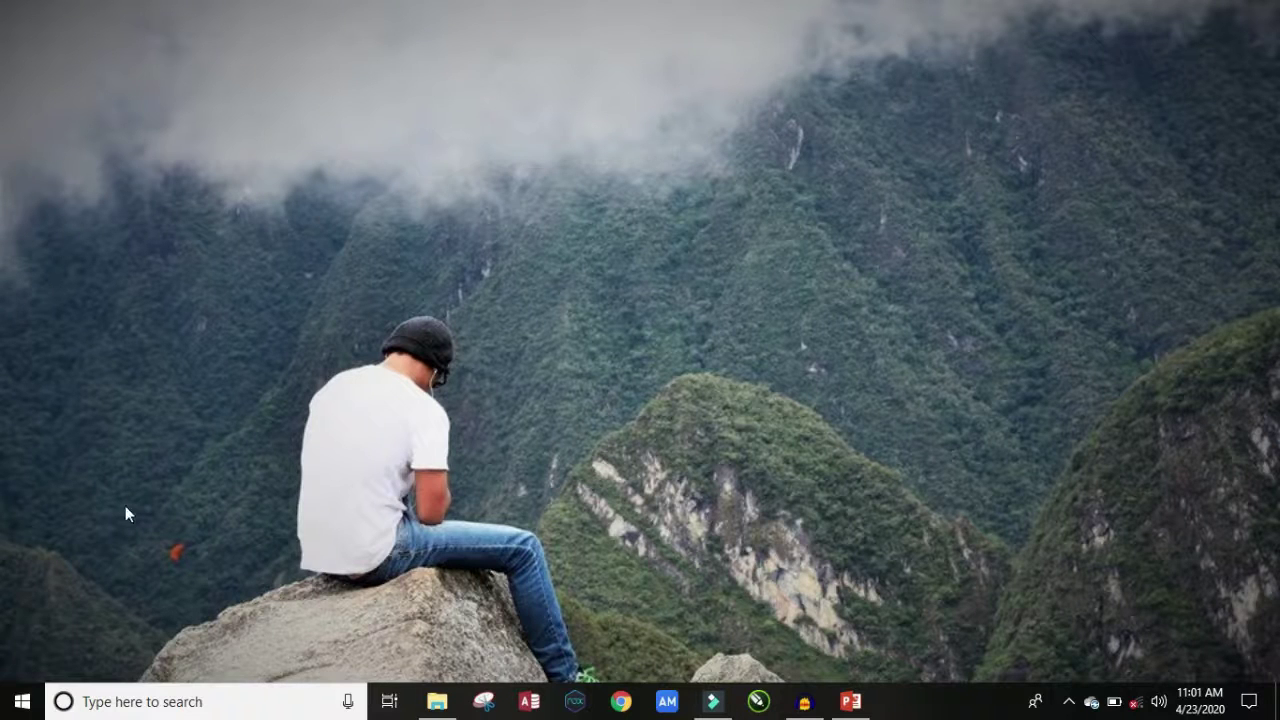
left_click(24, 701)
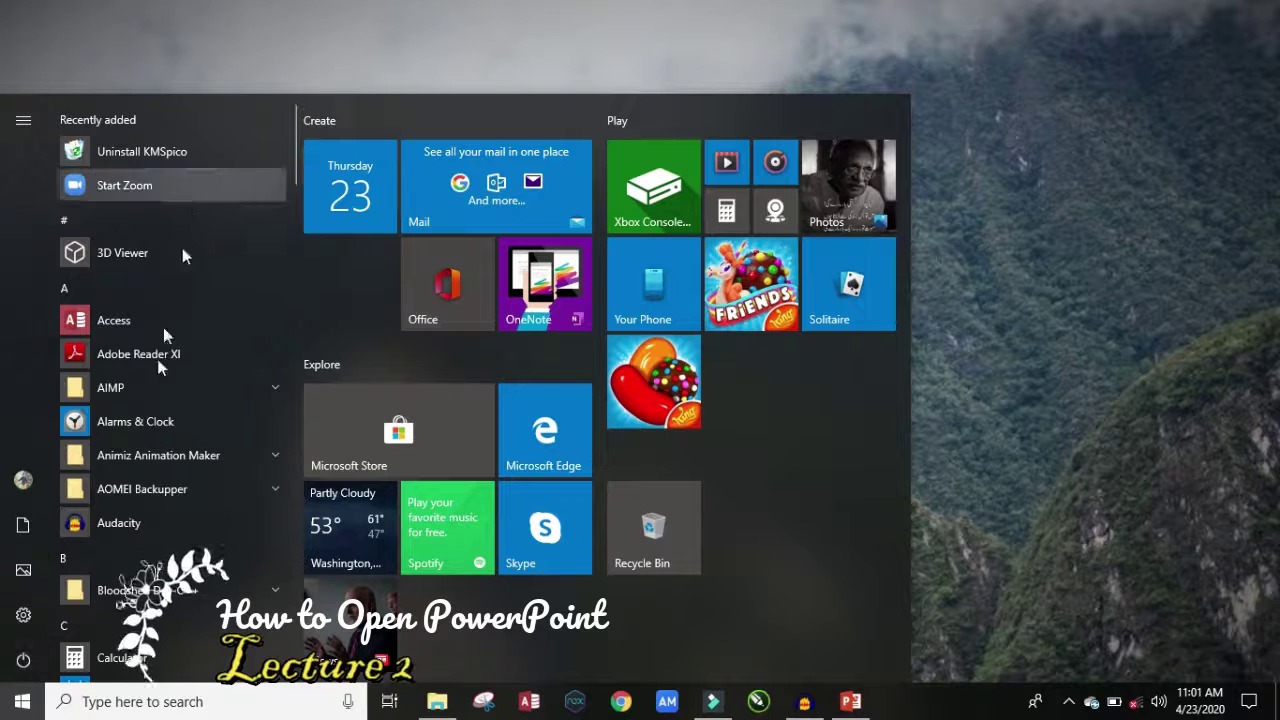
left_click(147, 705)
type("p")
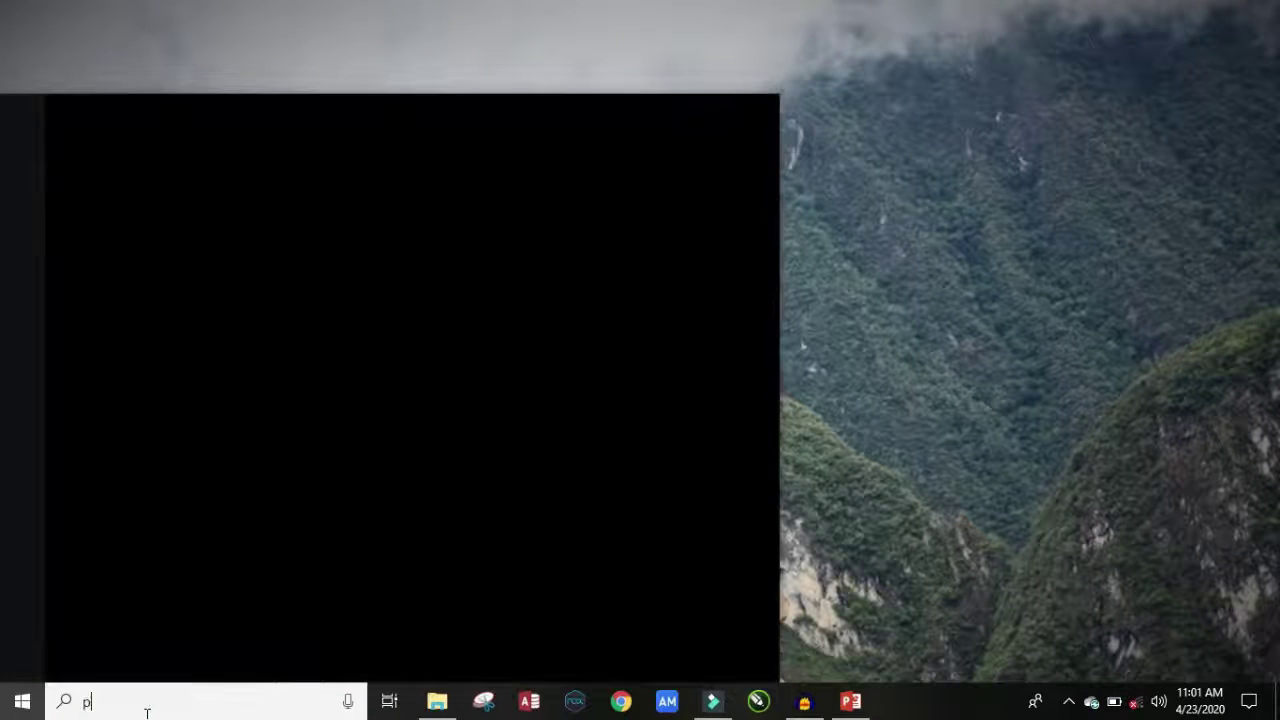
type("ower")
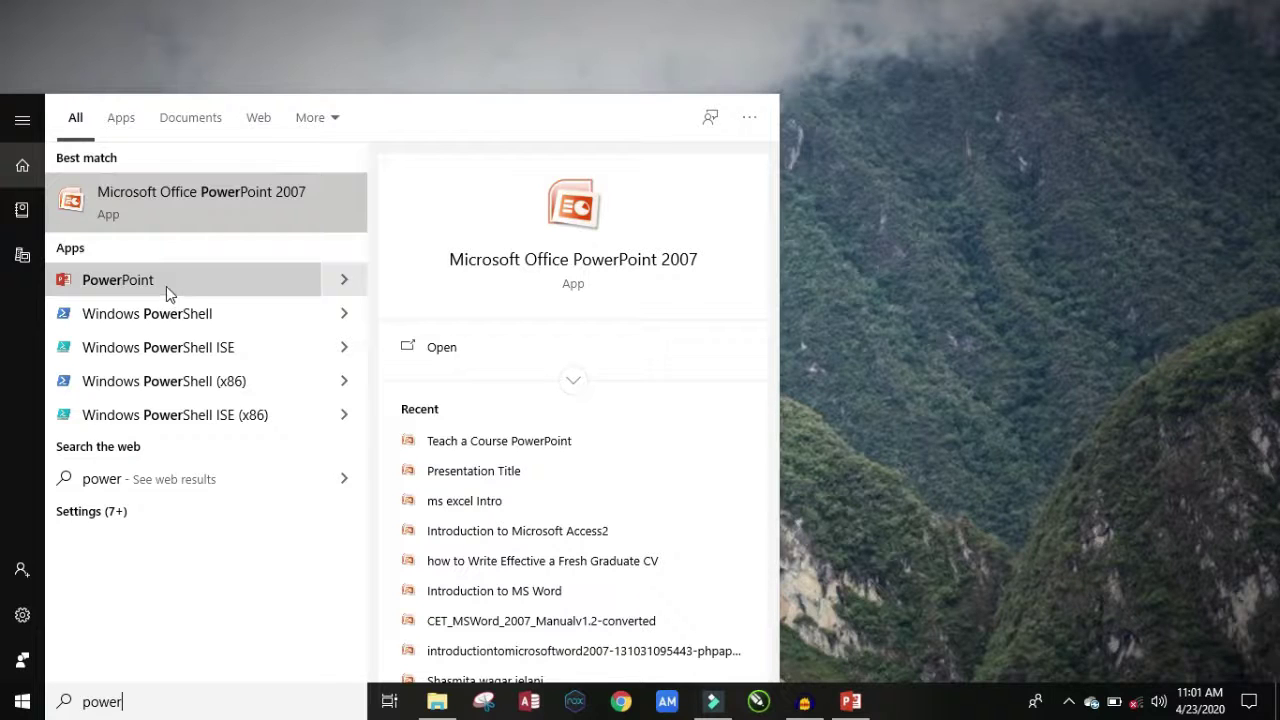
Launch Microsoft Office PowerPoint 2007 from the search results.
left_click(533, 262)
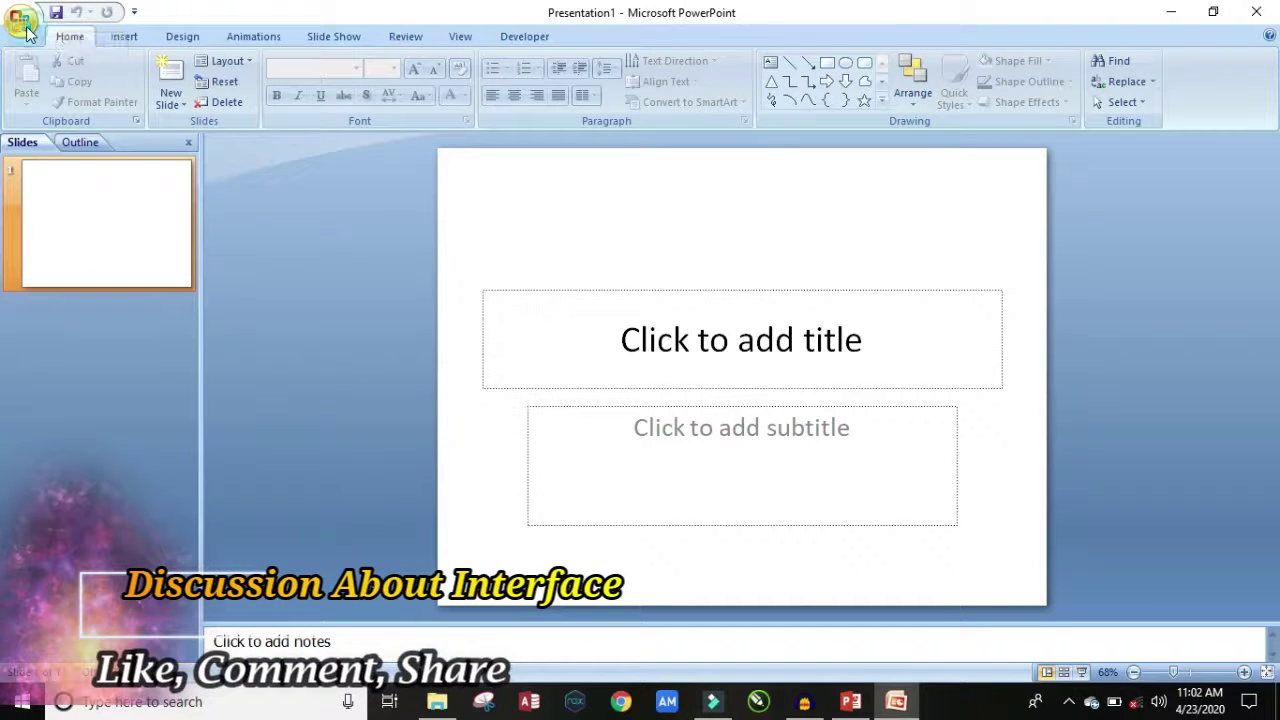
left_click(21, 21)
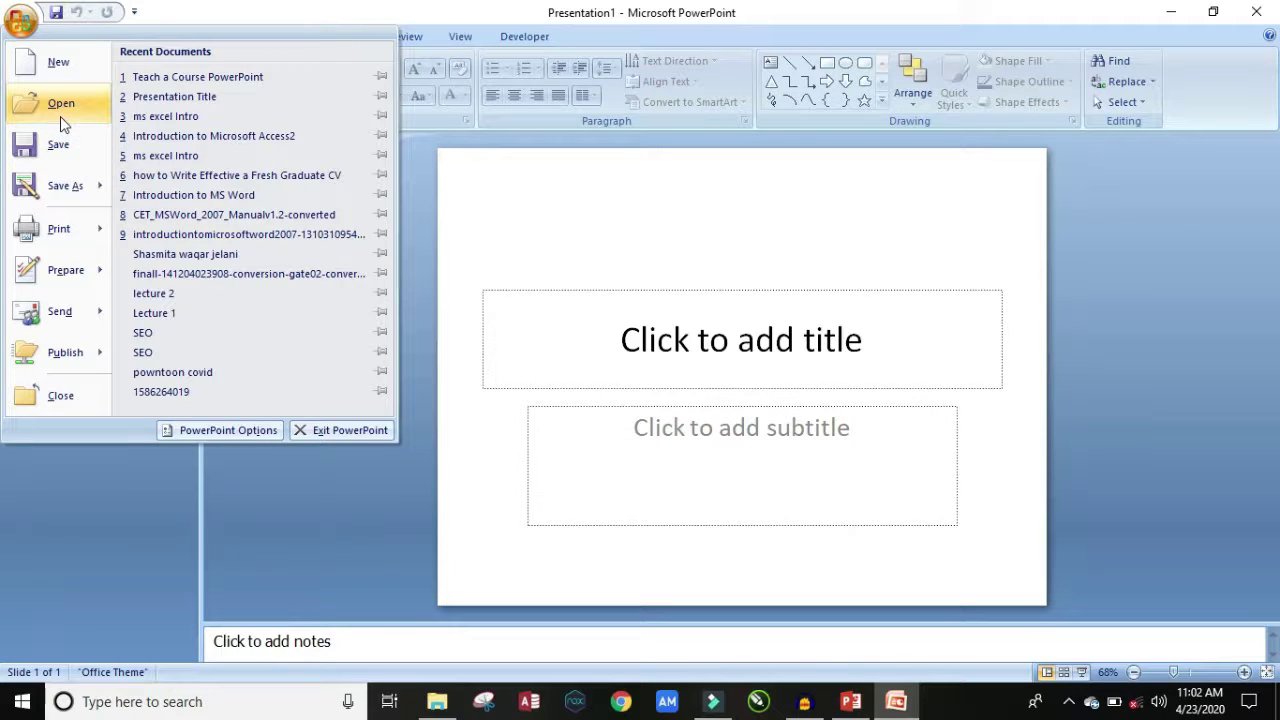
mouse_move(60, 228)
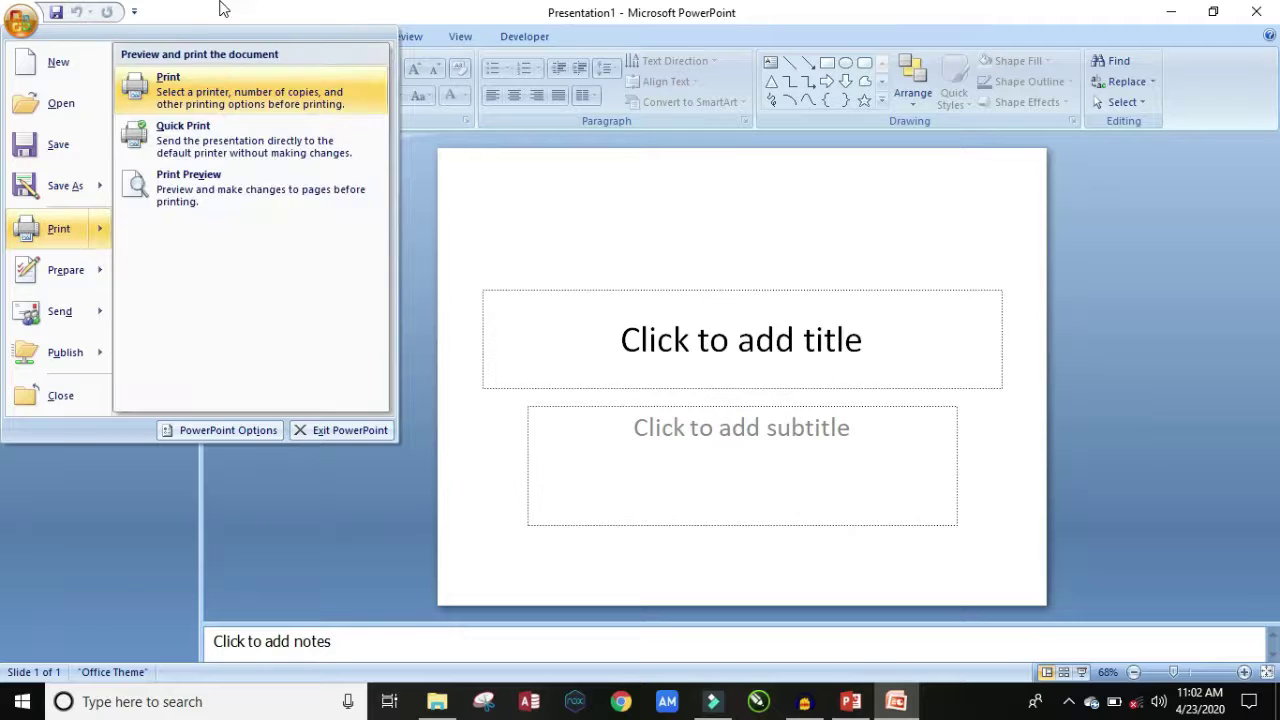
left_click(214, 24)
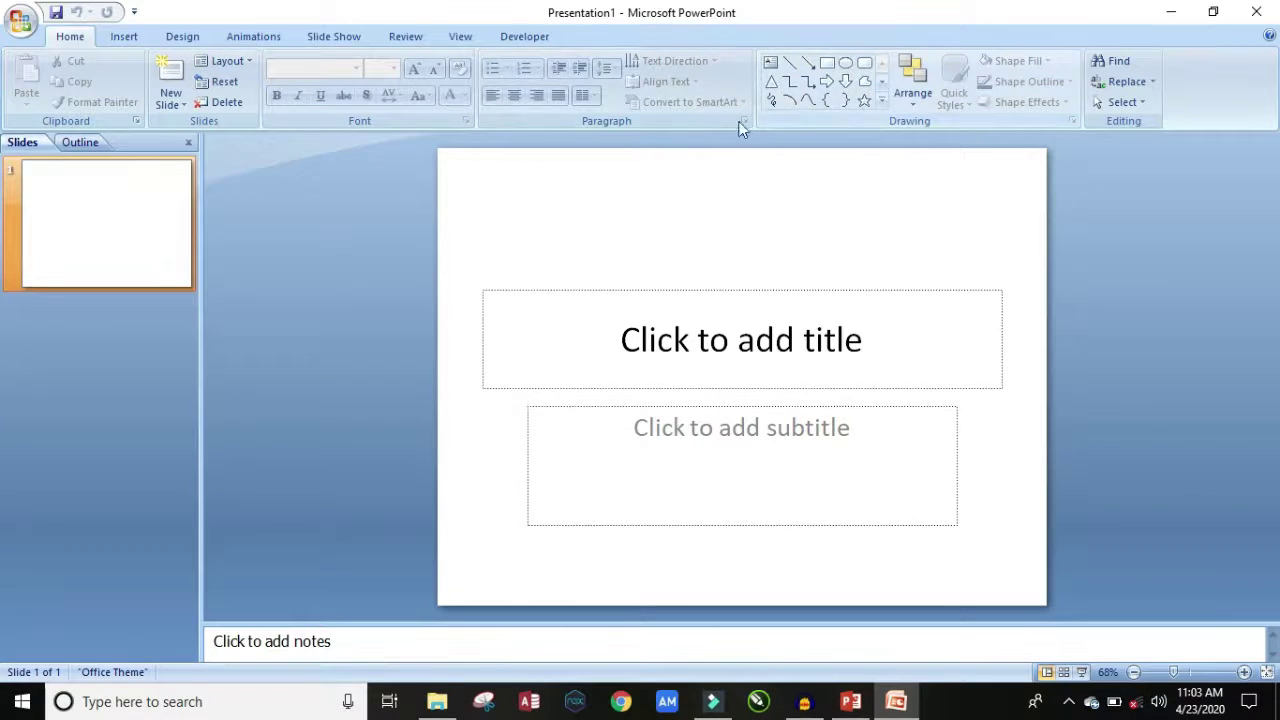
Glance at the Insert WordArt styles, then display the Design theme gallery.
left_click(126, 38)
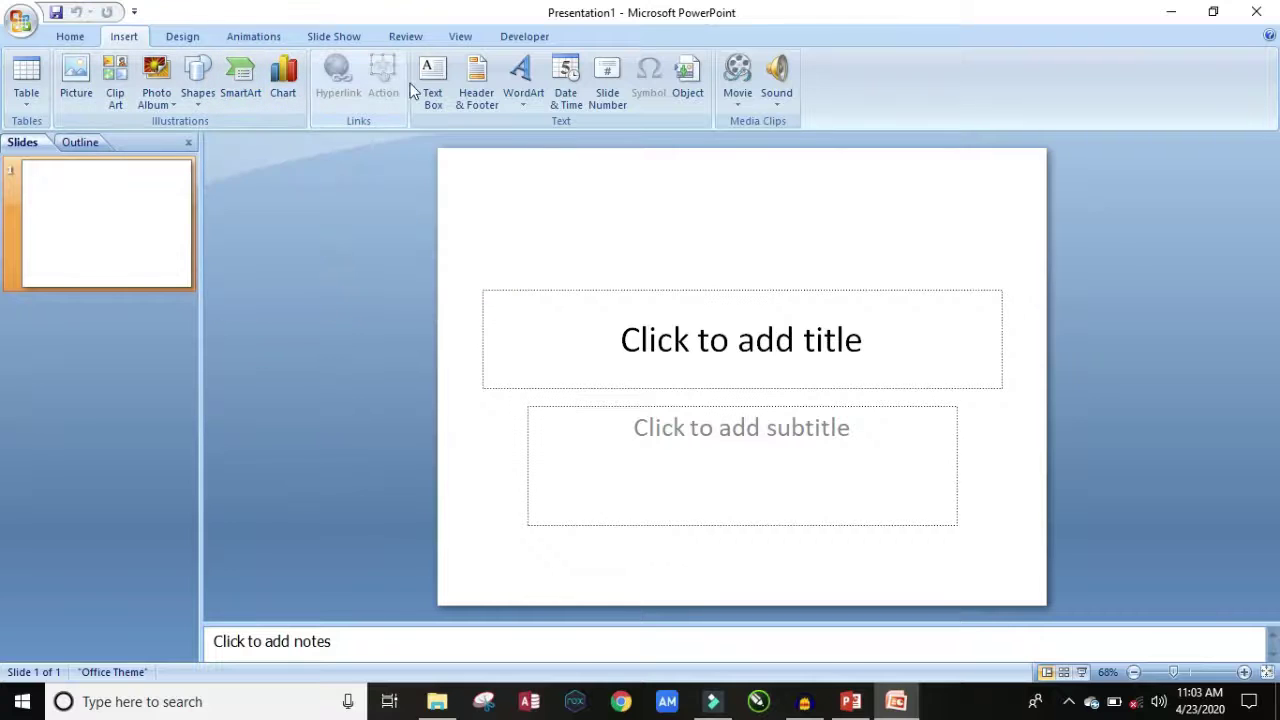
left_click(528, 103)
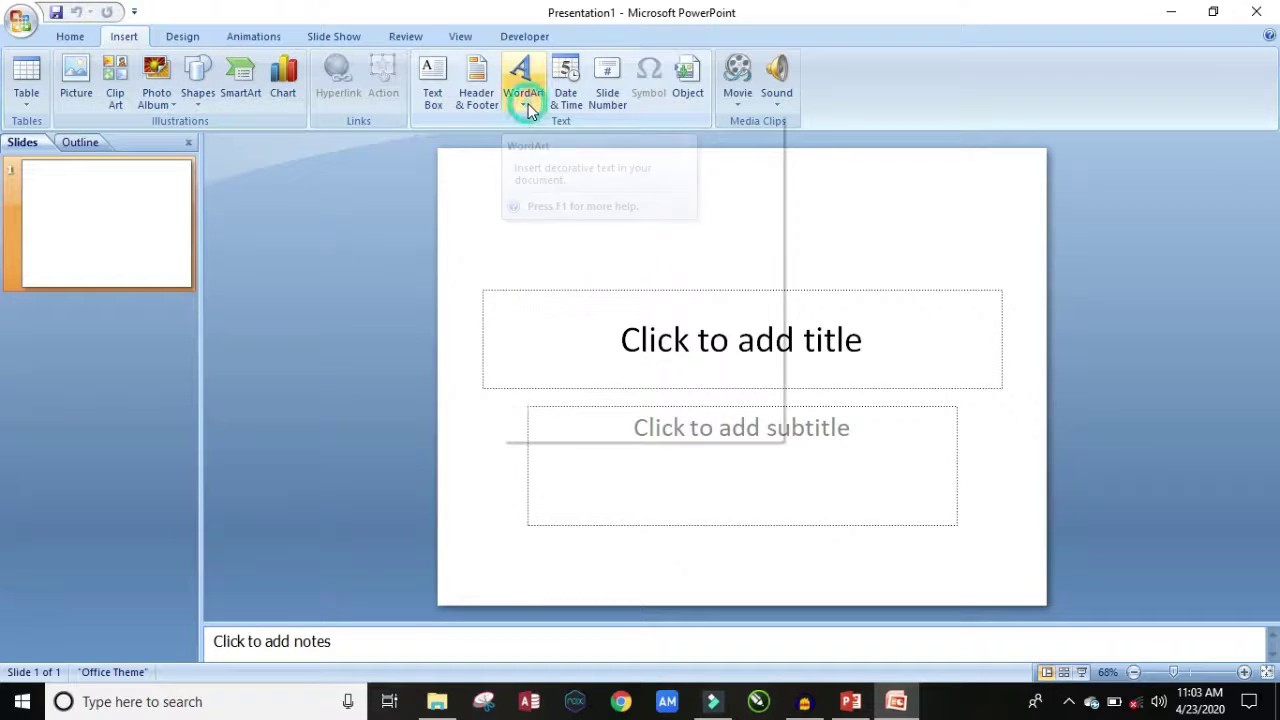
left_click(527, 104)
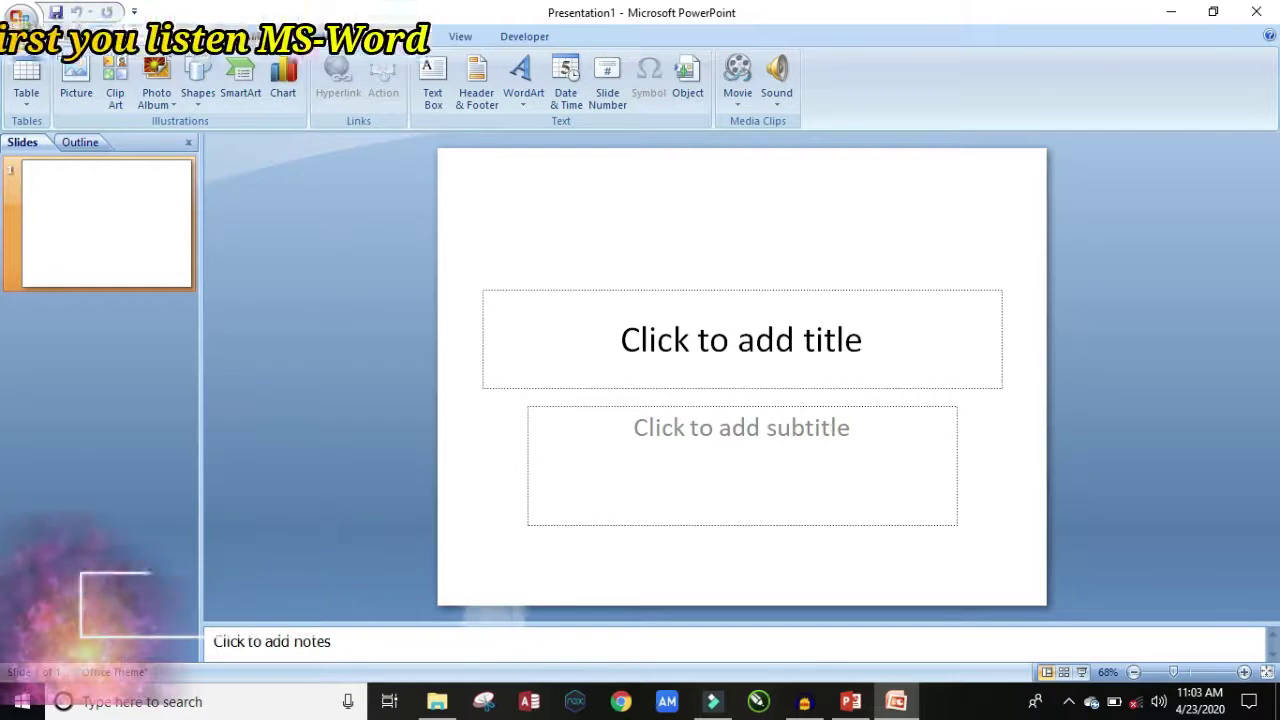
left_click(183, 38)
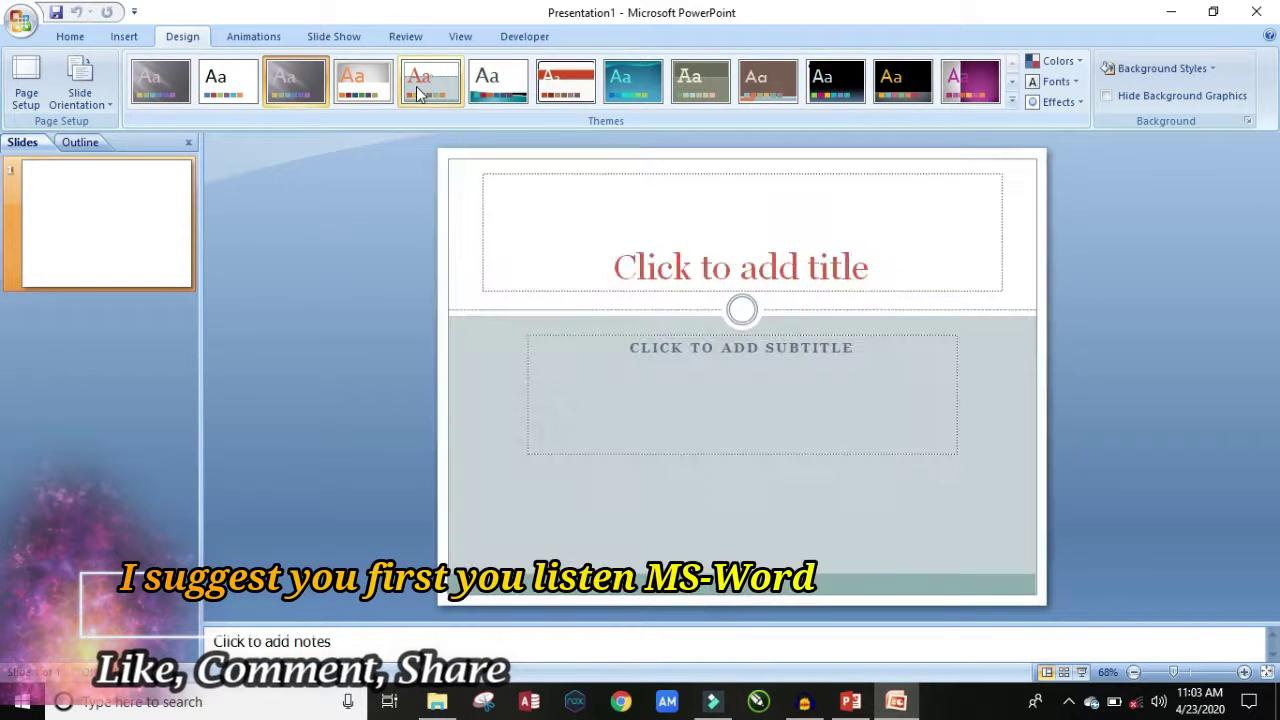
Try the Civic, Equity, Flow and Median themes before settling on Module.
left_click(416, 85)
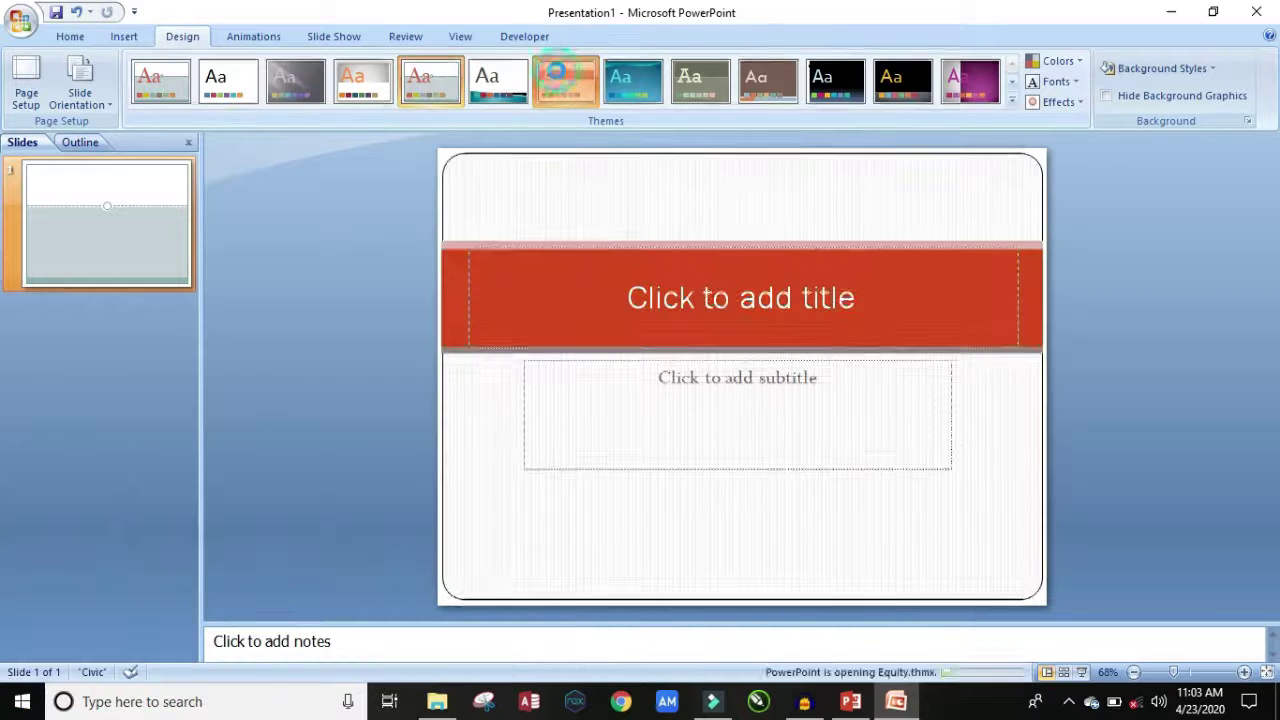
left_click(560, 80)
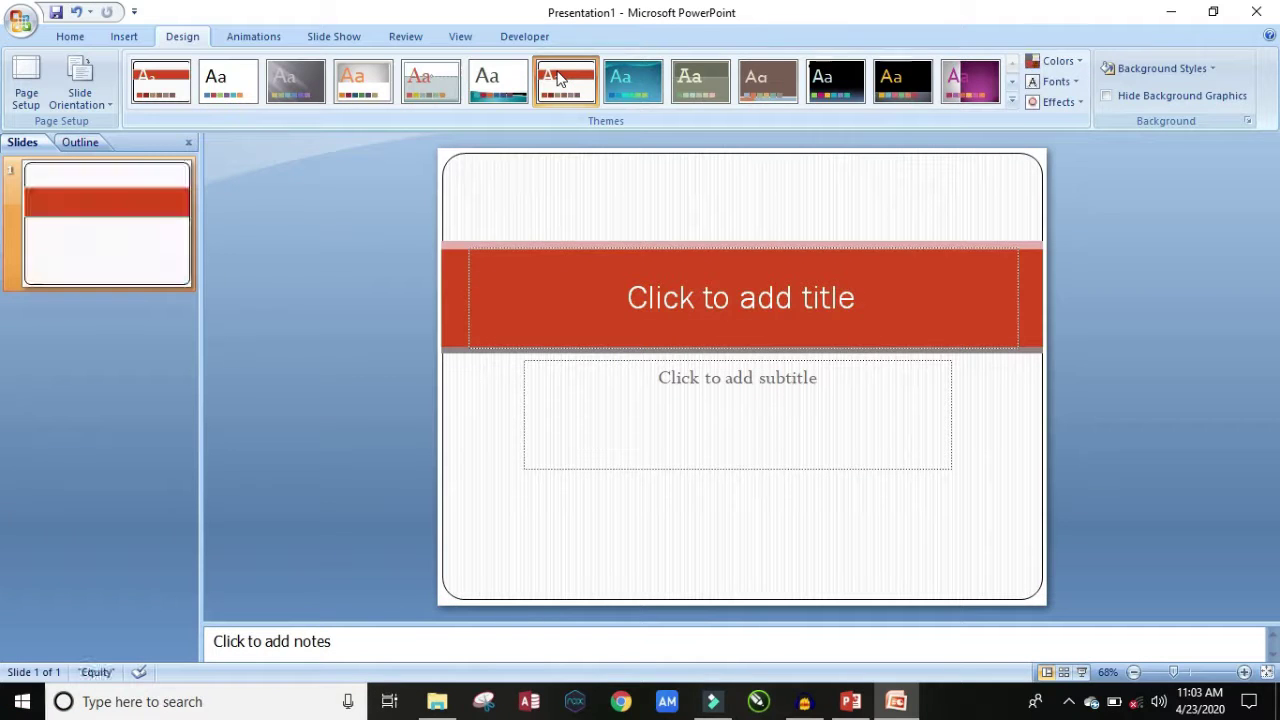
left_click(619, 84)
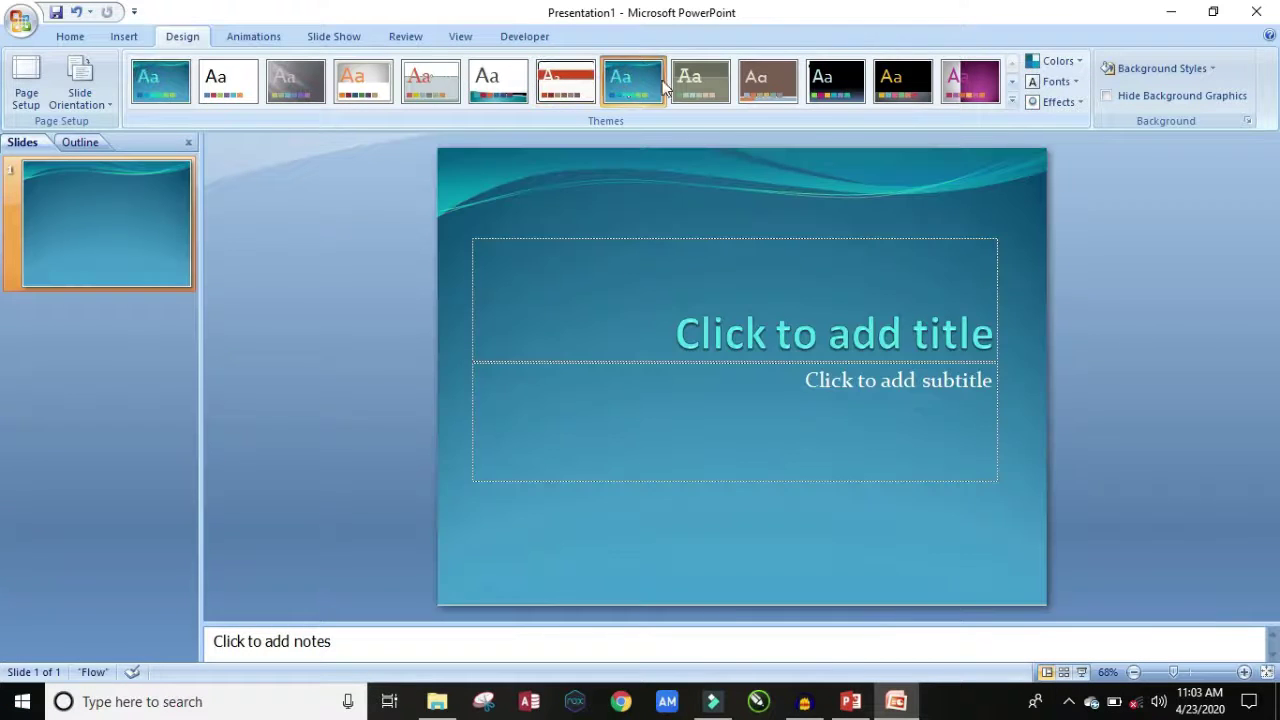
left_click(688, 81)
left_click(729, 82)
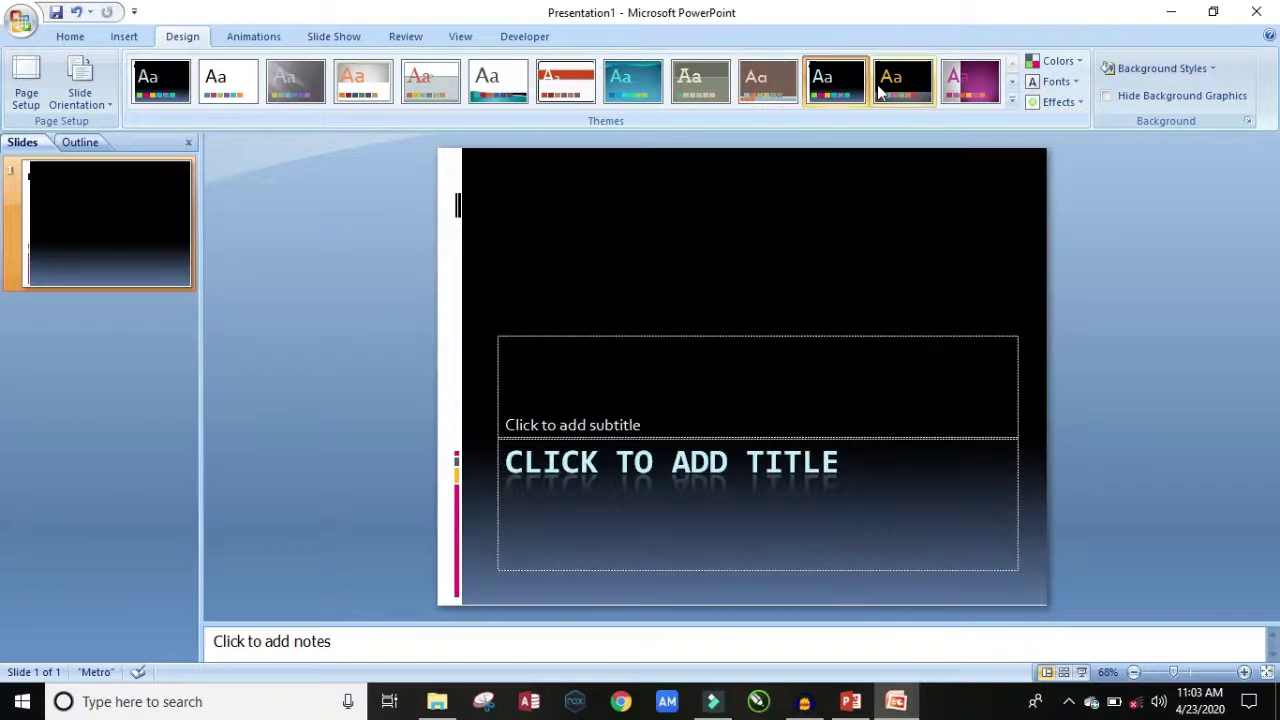
left_click(893, 82)
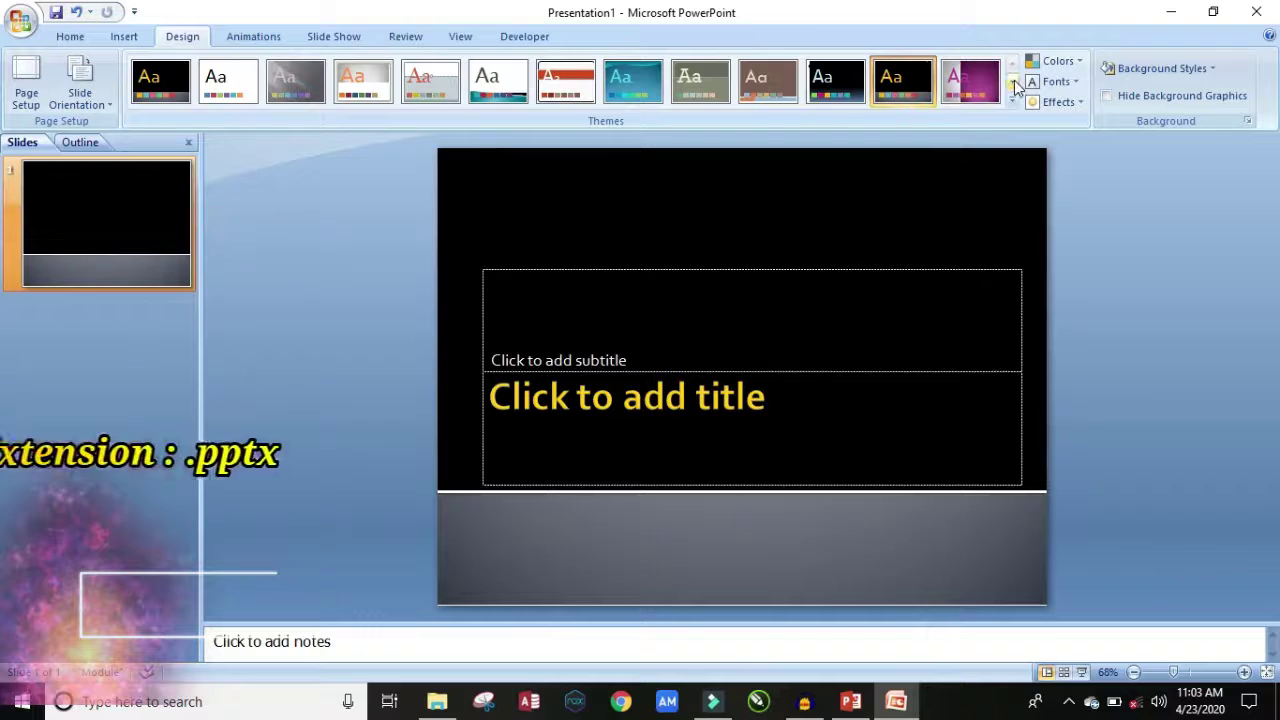
left_click(1012, 81)
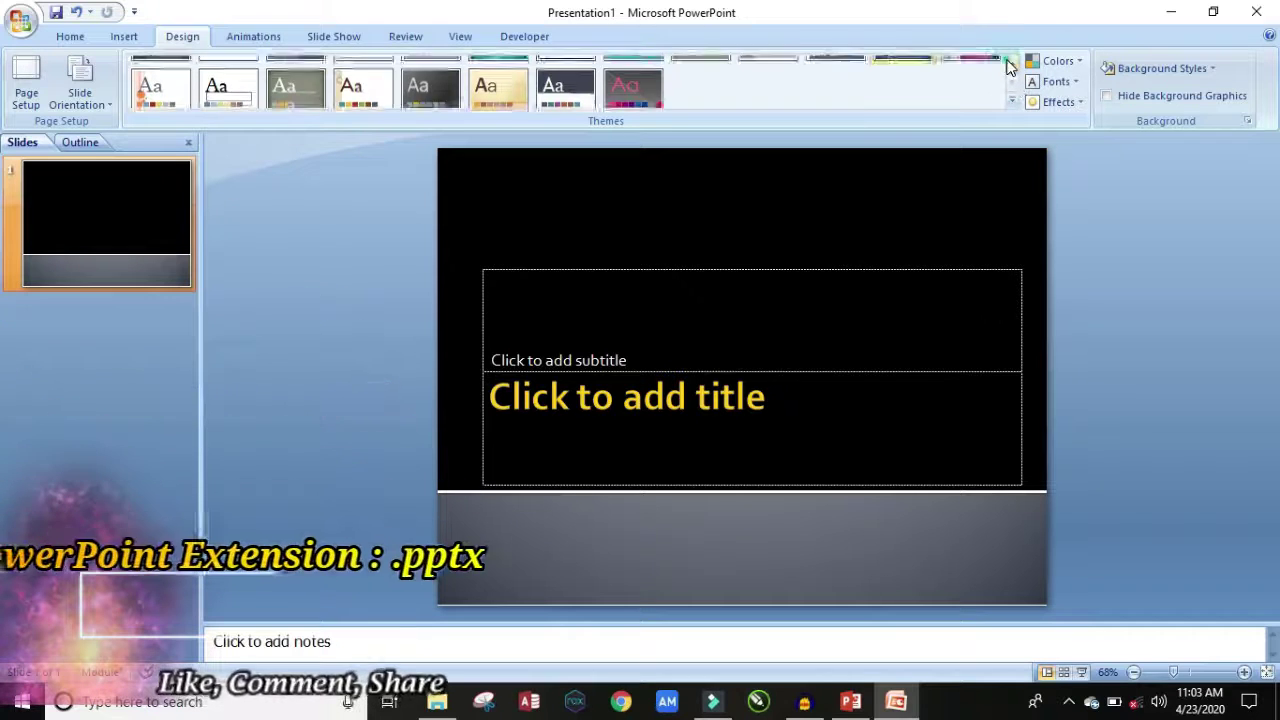
left_click(1009, 60)
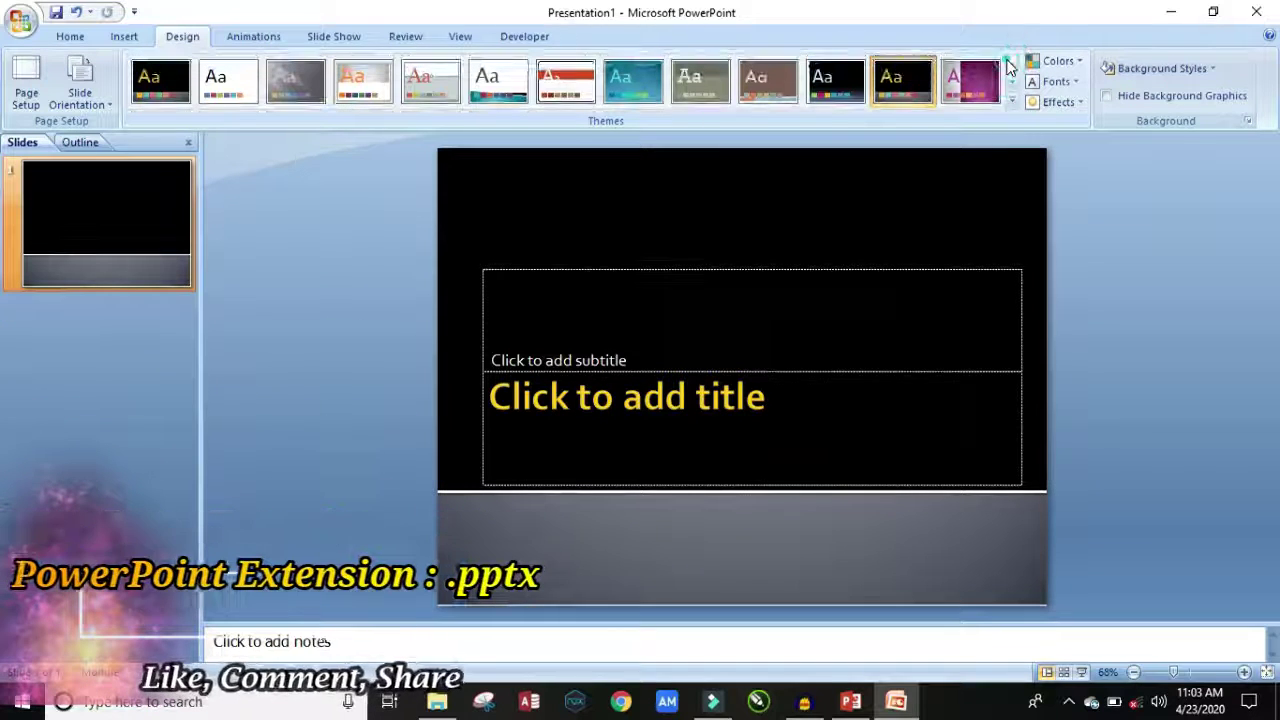
Give the title slide the Checkerboard transition and display the Slide Show commands.
left_click(257, 42)
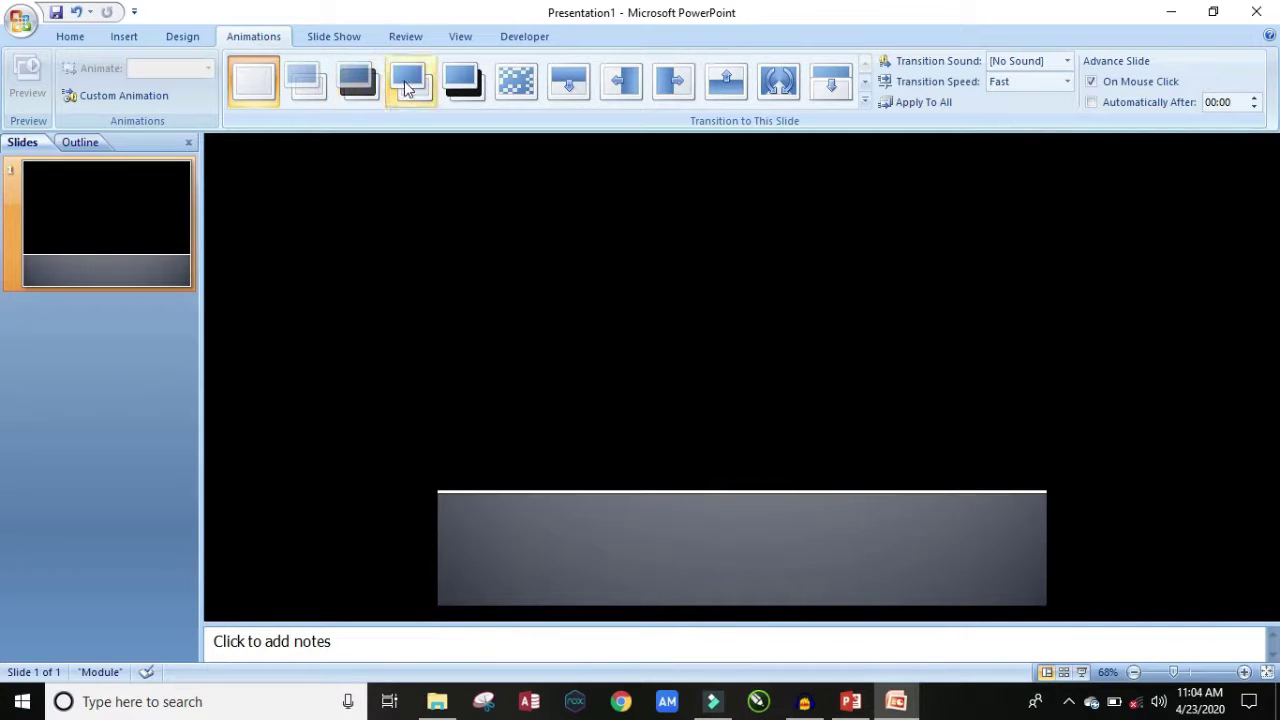
left_click(407, 87)
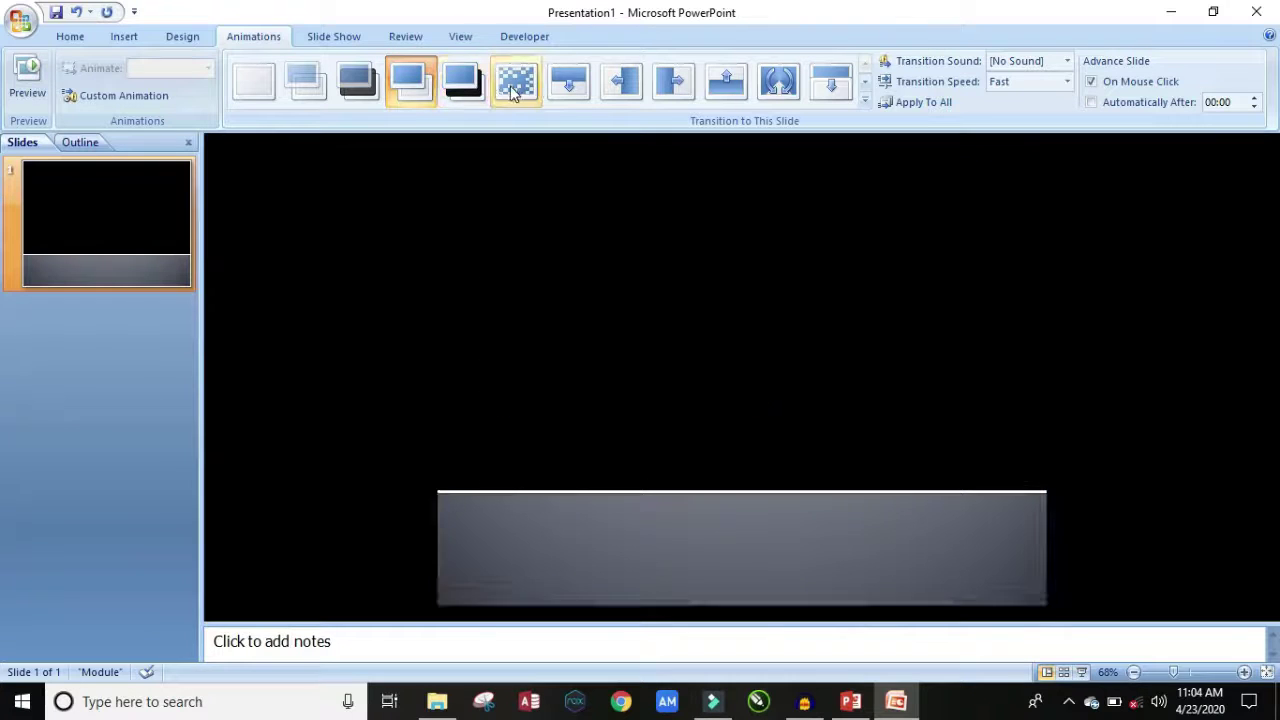
left_click(512, 86)
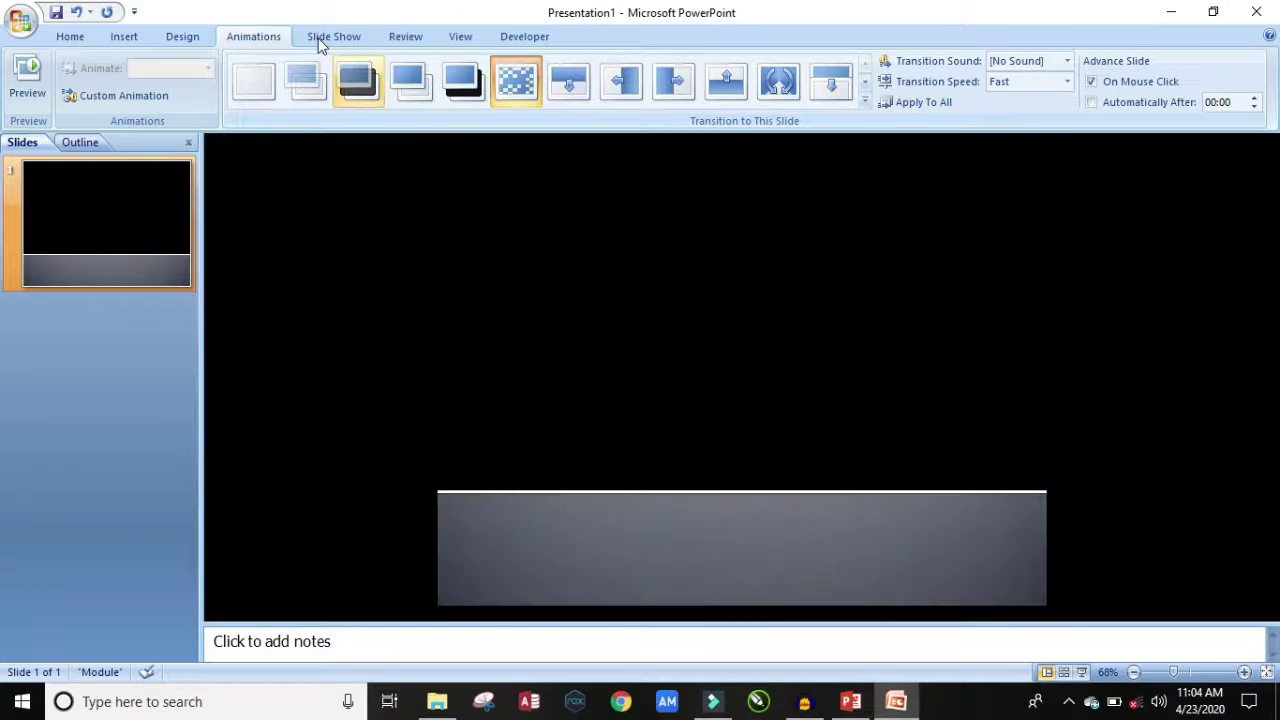
left_click(318, 38)
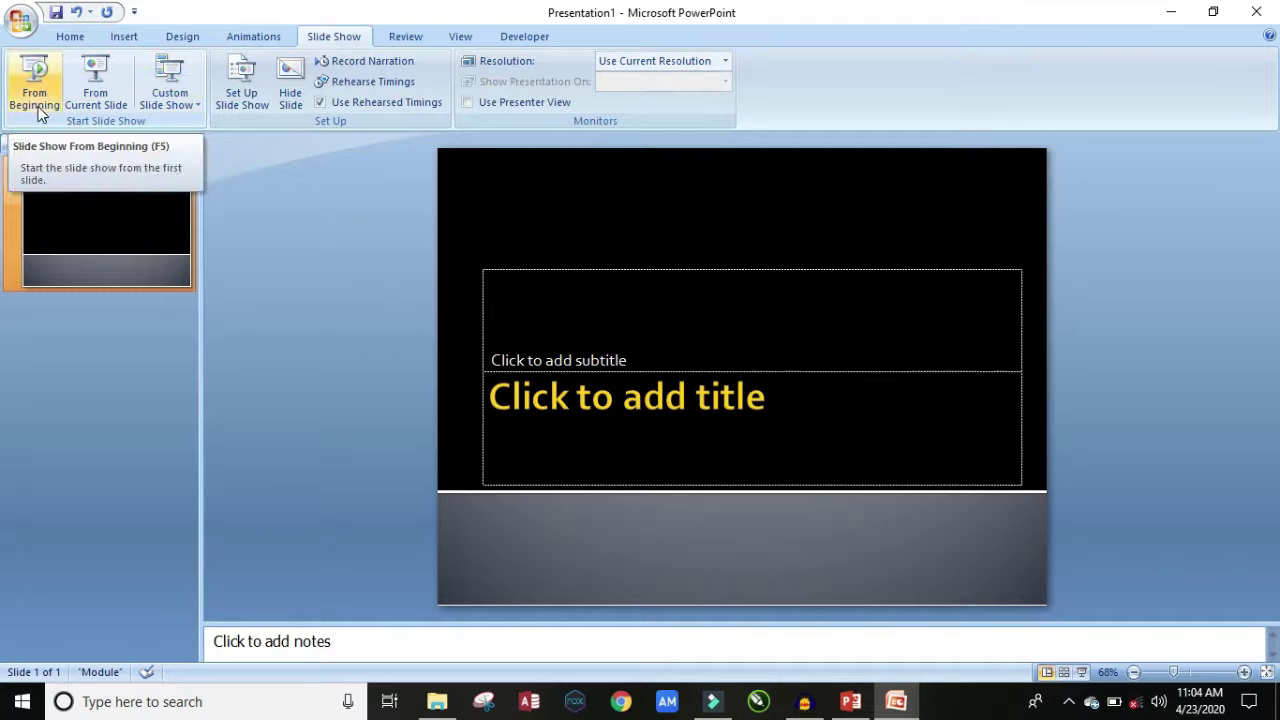
left_click(38, 108)
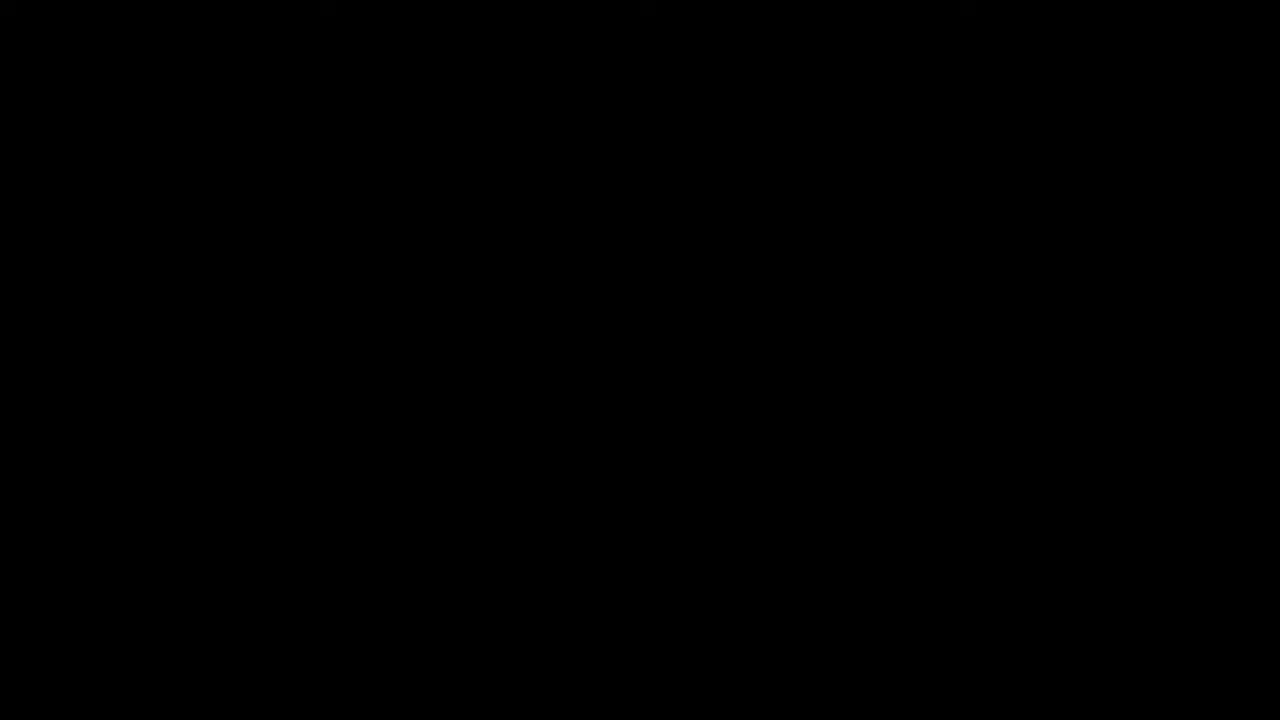
left_click(378, 280)
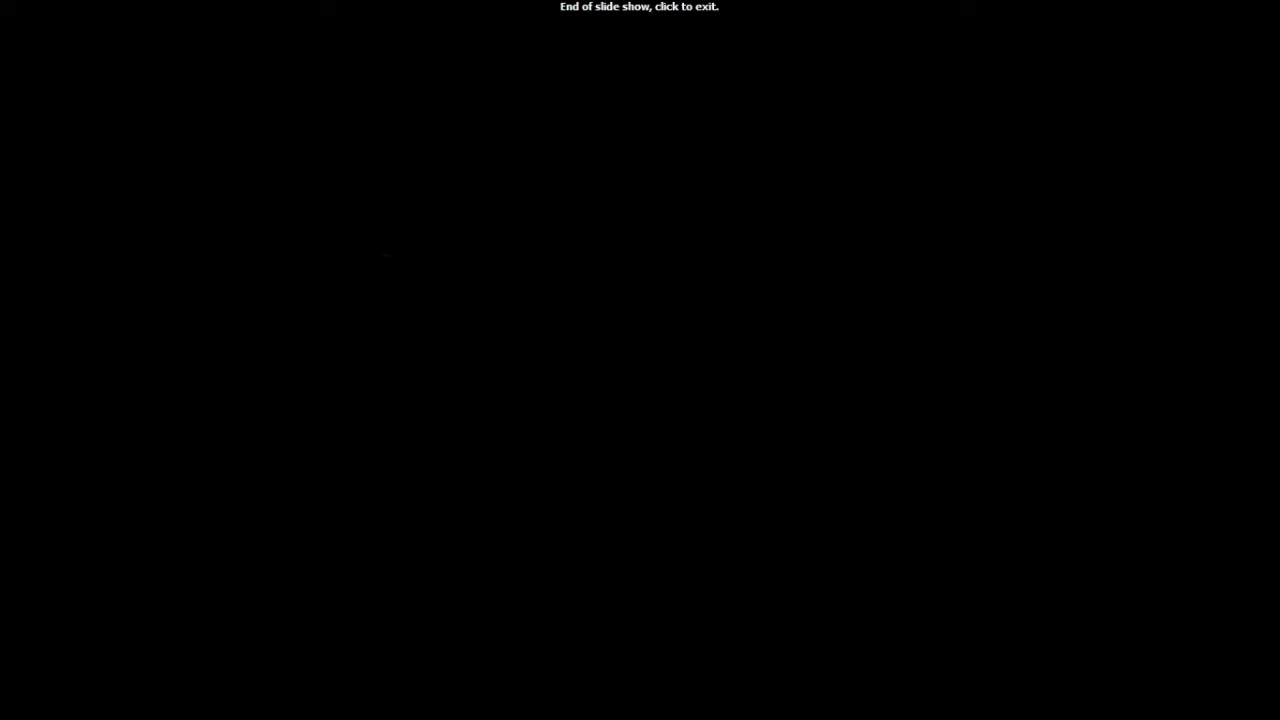
left_click(417, 291)
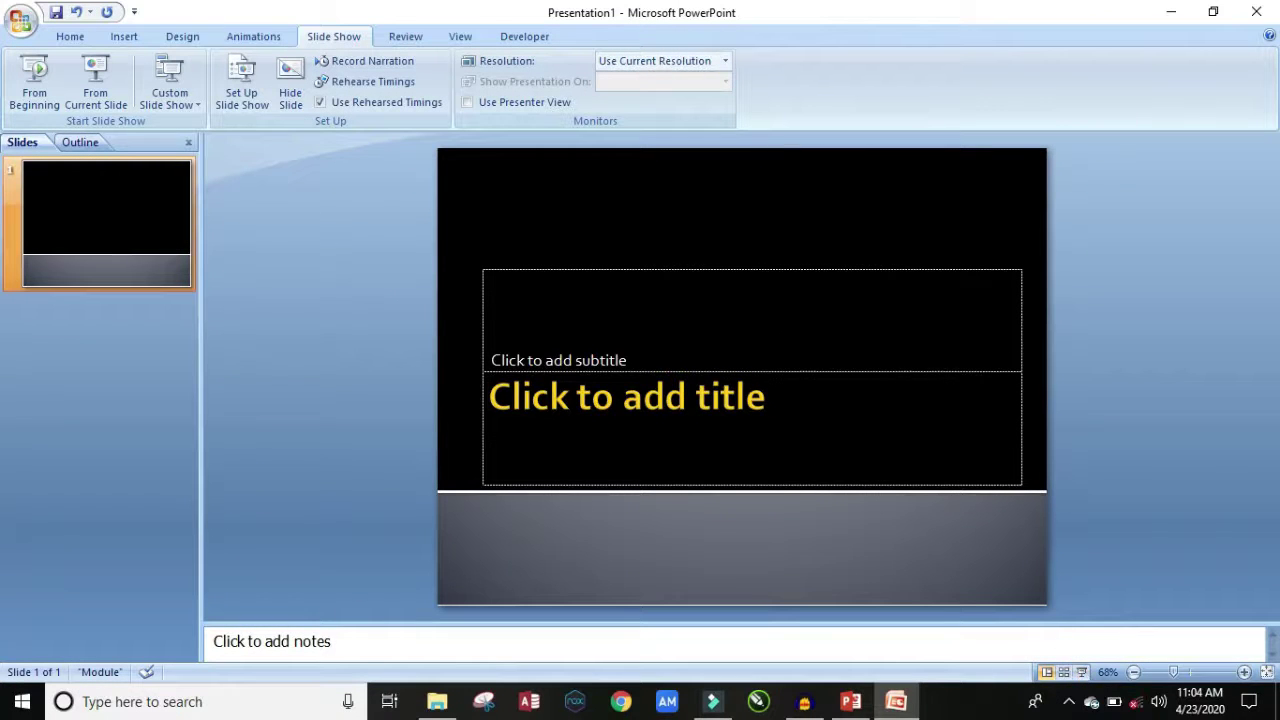
left_click(420, 42)
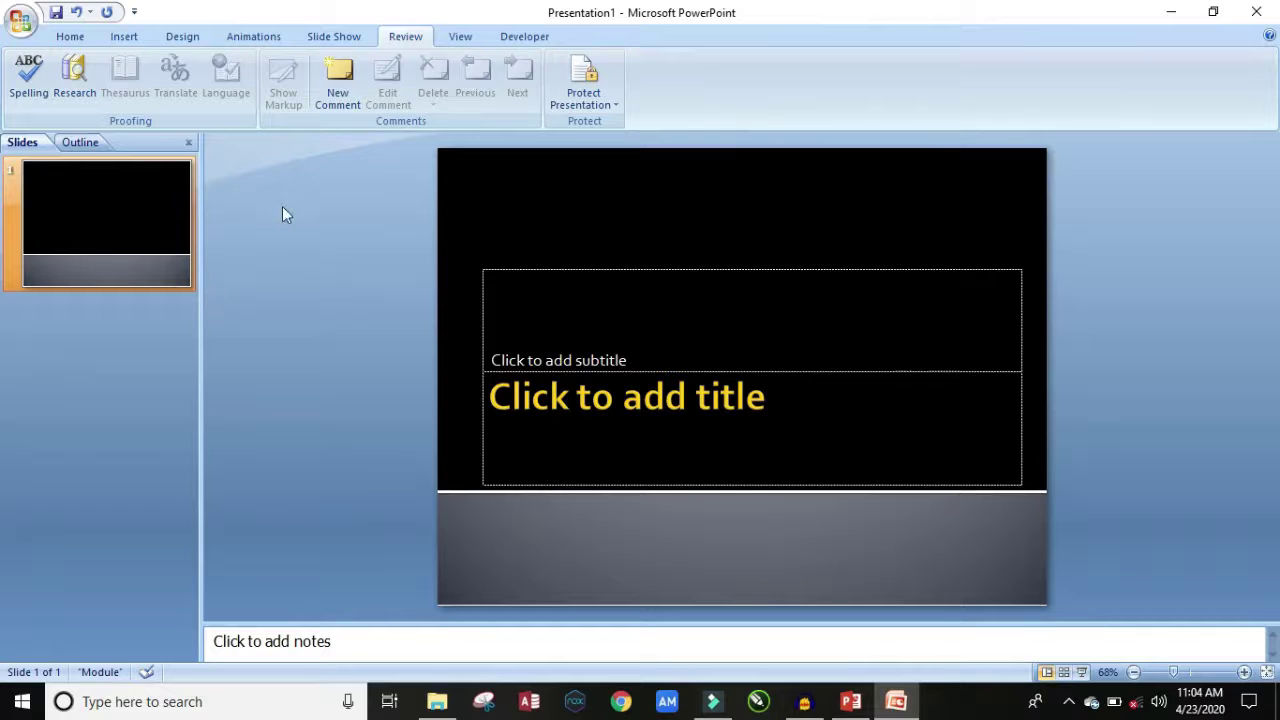
left_click(610, 97)
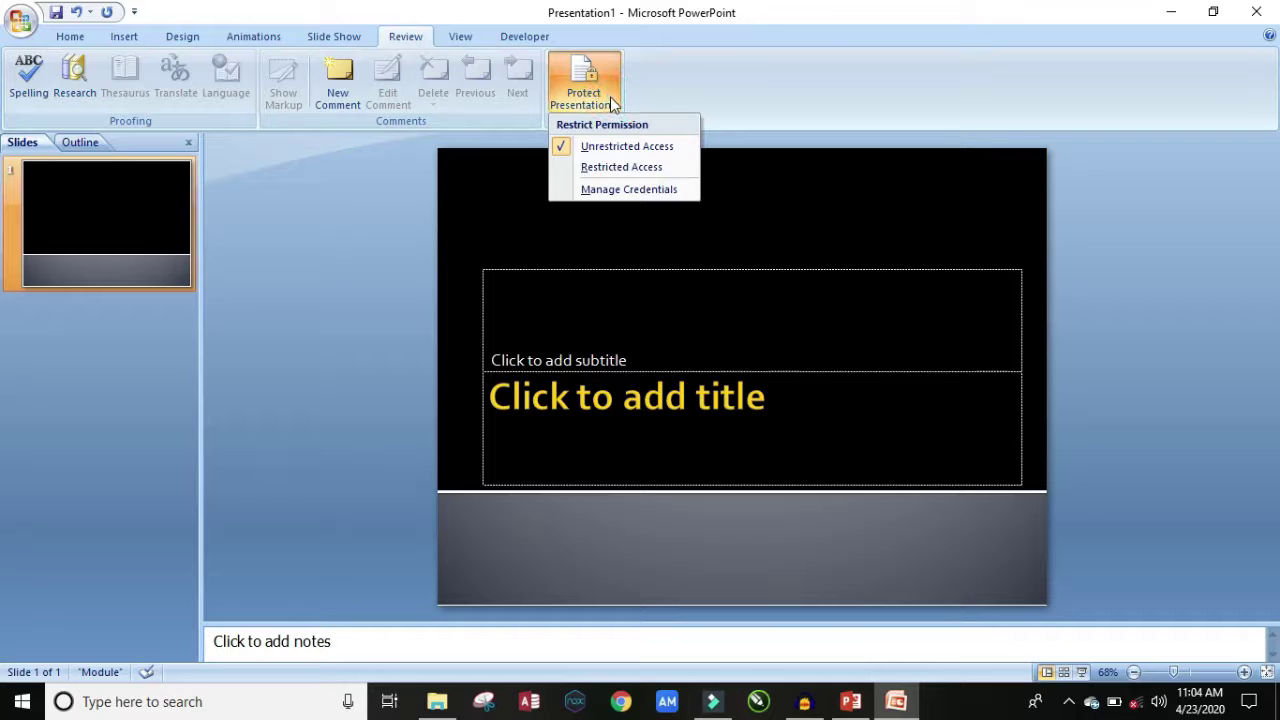
left_click(386, 183)
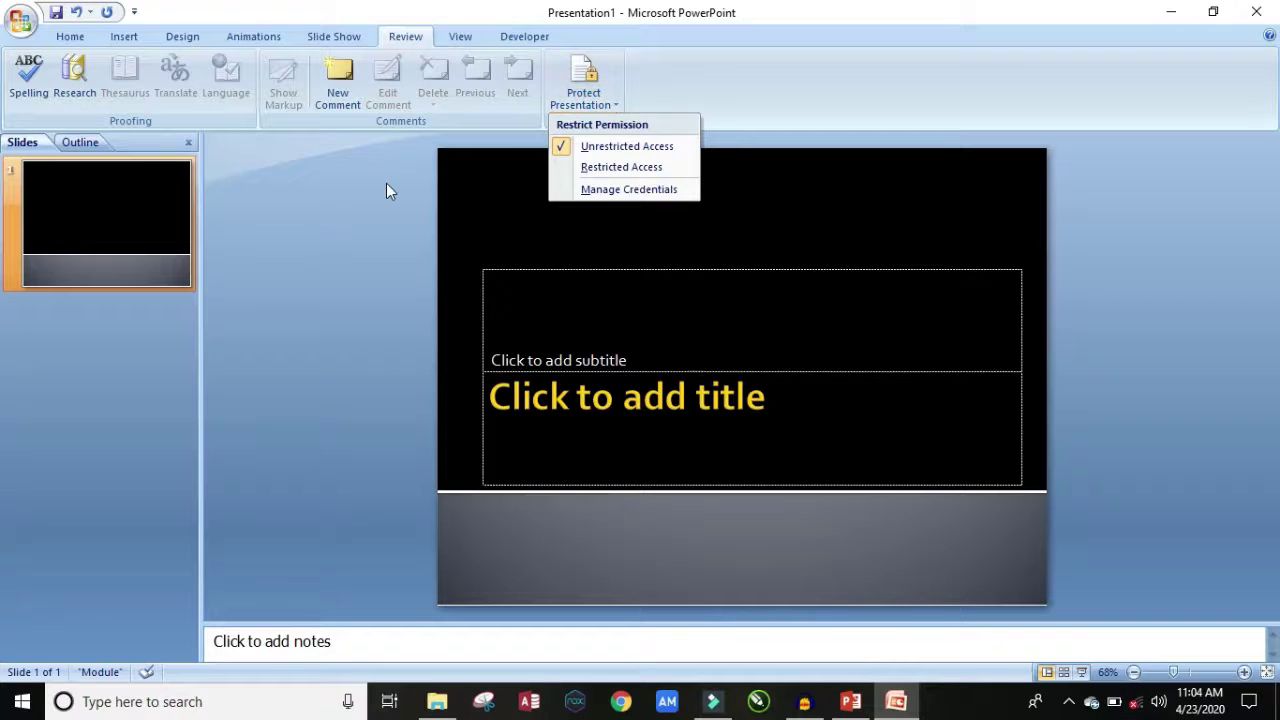
Preview the Slide Sorter and Notes Page views, then return to Normal view.
left_click(458, 38)
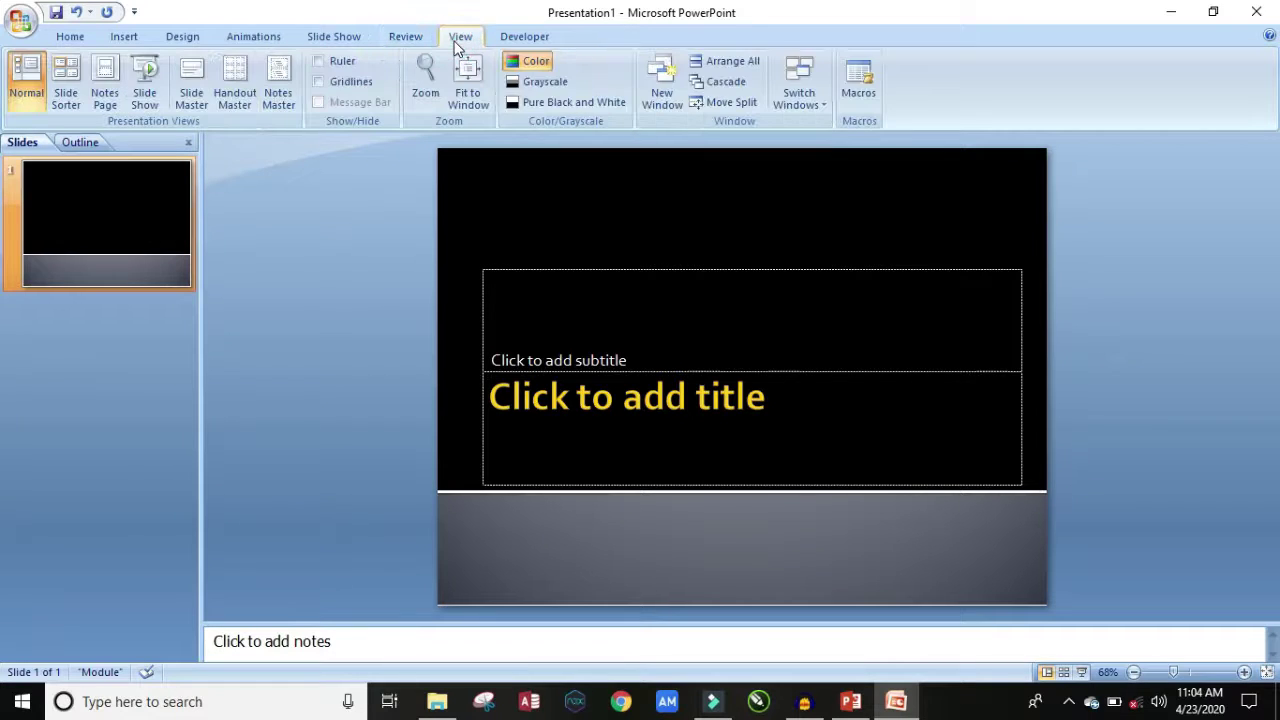
left_click(66, 95)
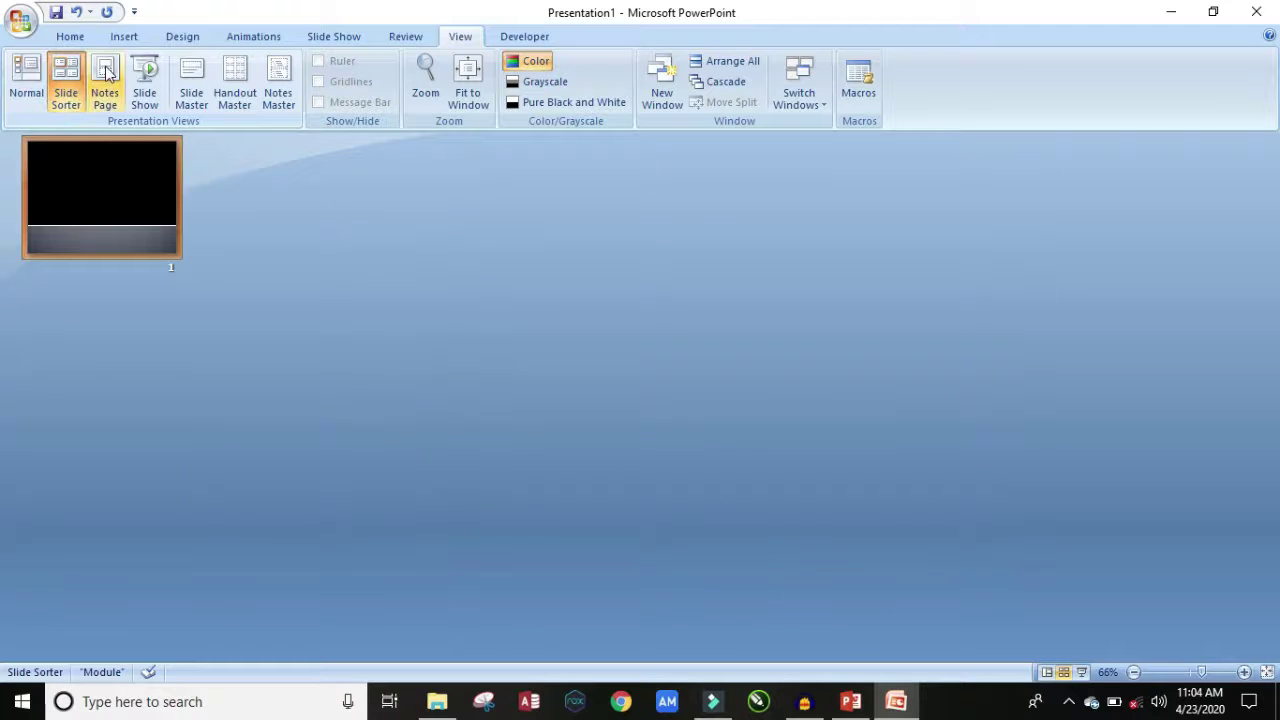
left_click(106, 74)
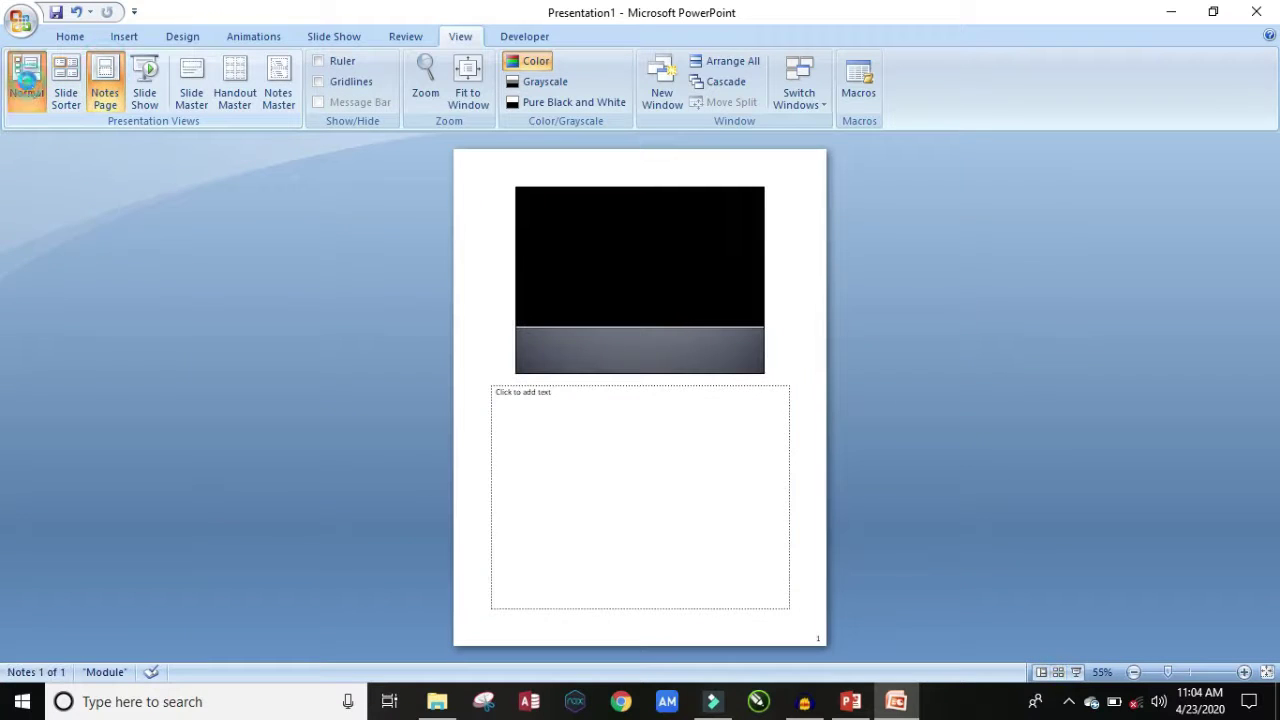
left_click(26, 80)
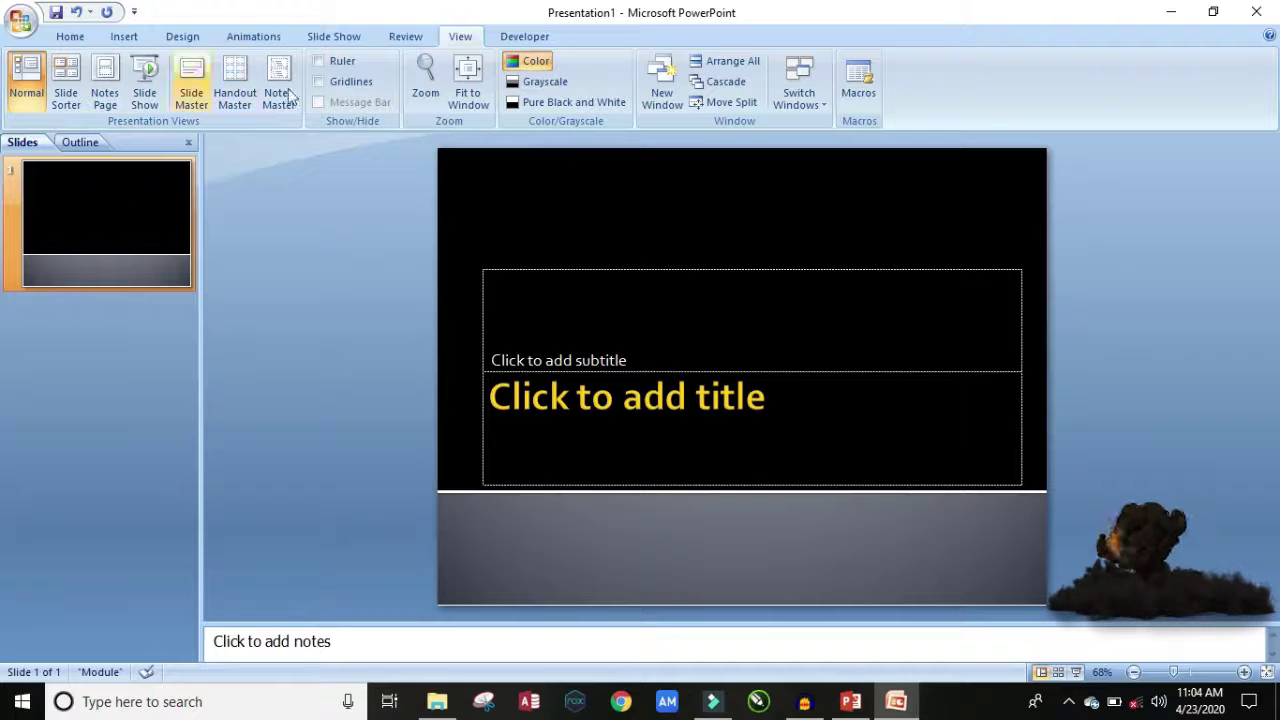
Browse the Developer, Slide Show, Animations, Design and Insert command sets.
left_click(538, 38)
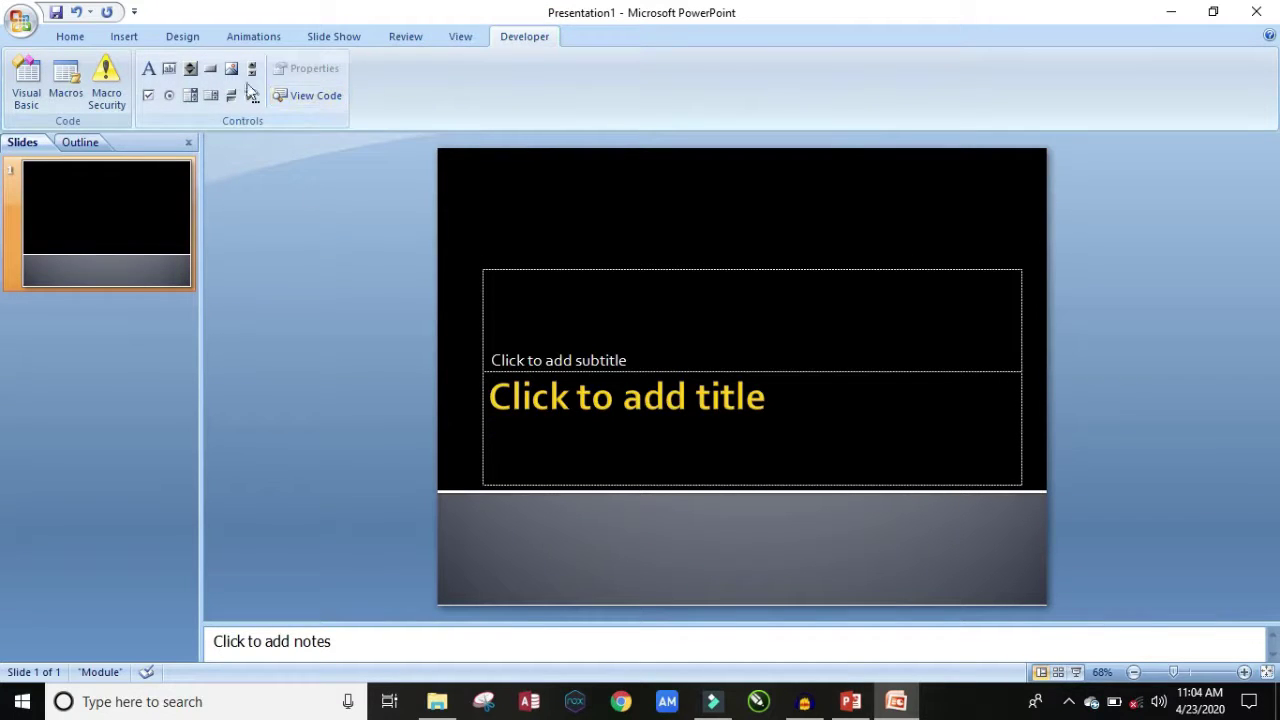
left_click(325, 42)
left_click(239, 40)
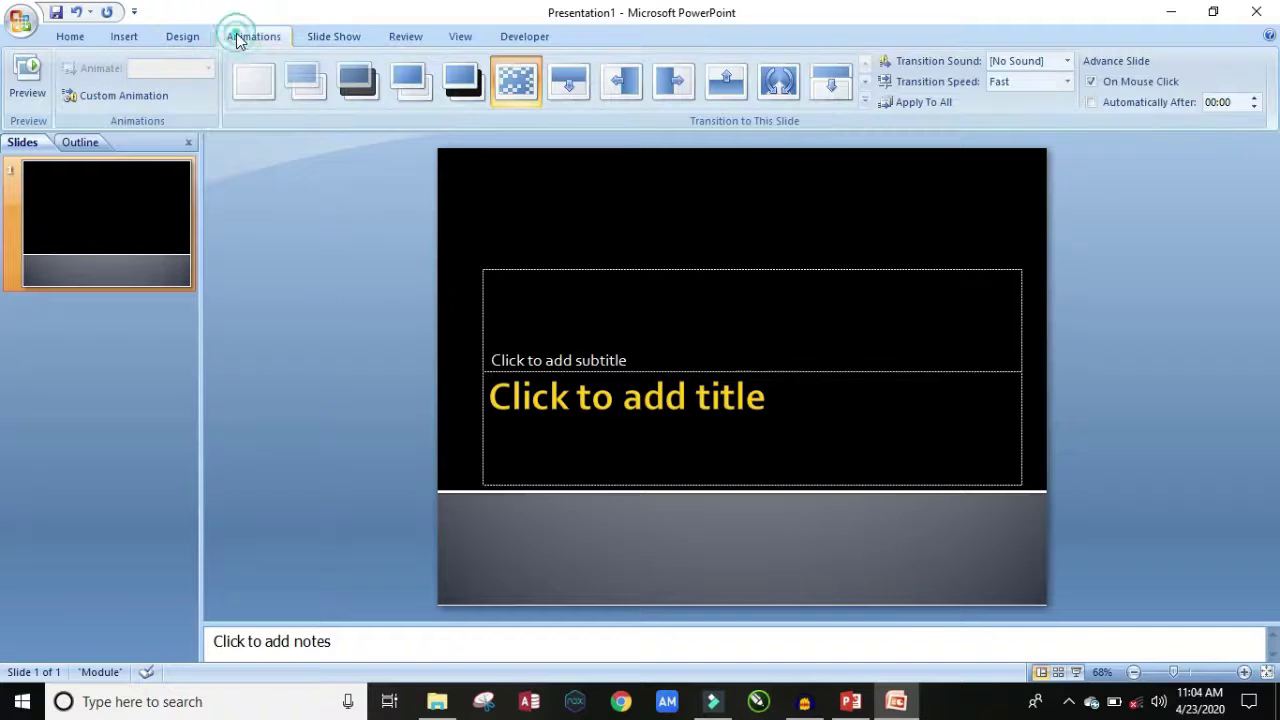
left_click(178, 35)
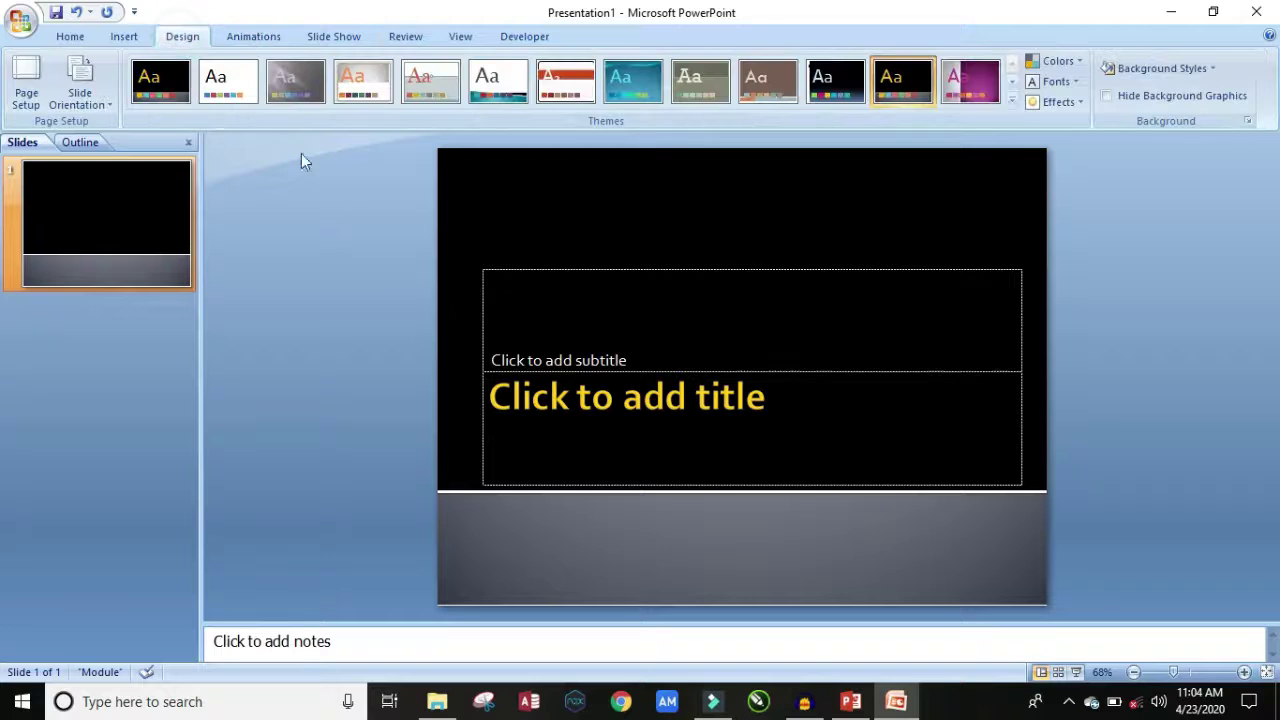
left_click(121, 38)
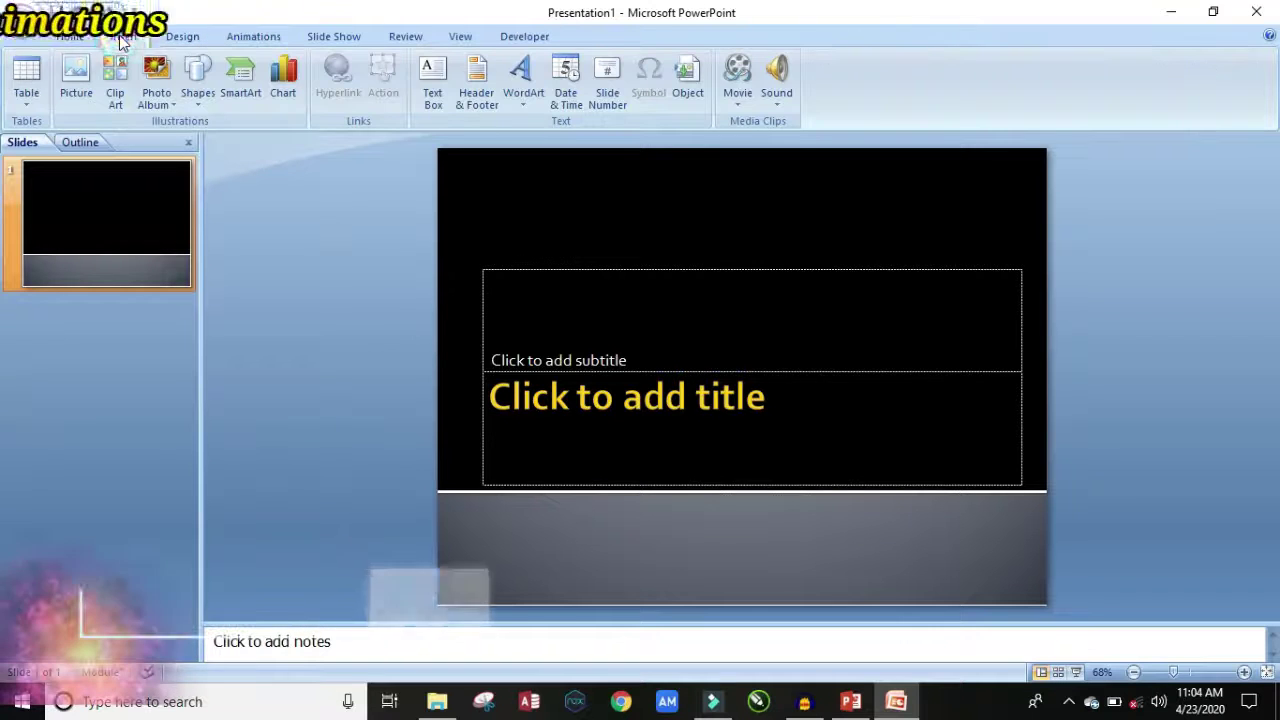
Add slide 2 with the Title and Content layout and try its placeholders.
left_click(68, 38)
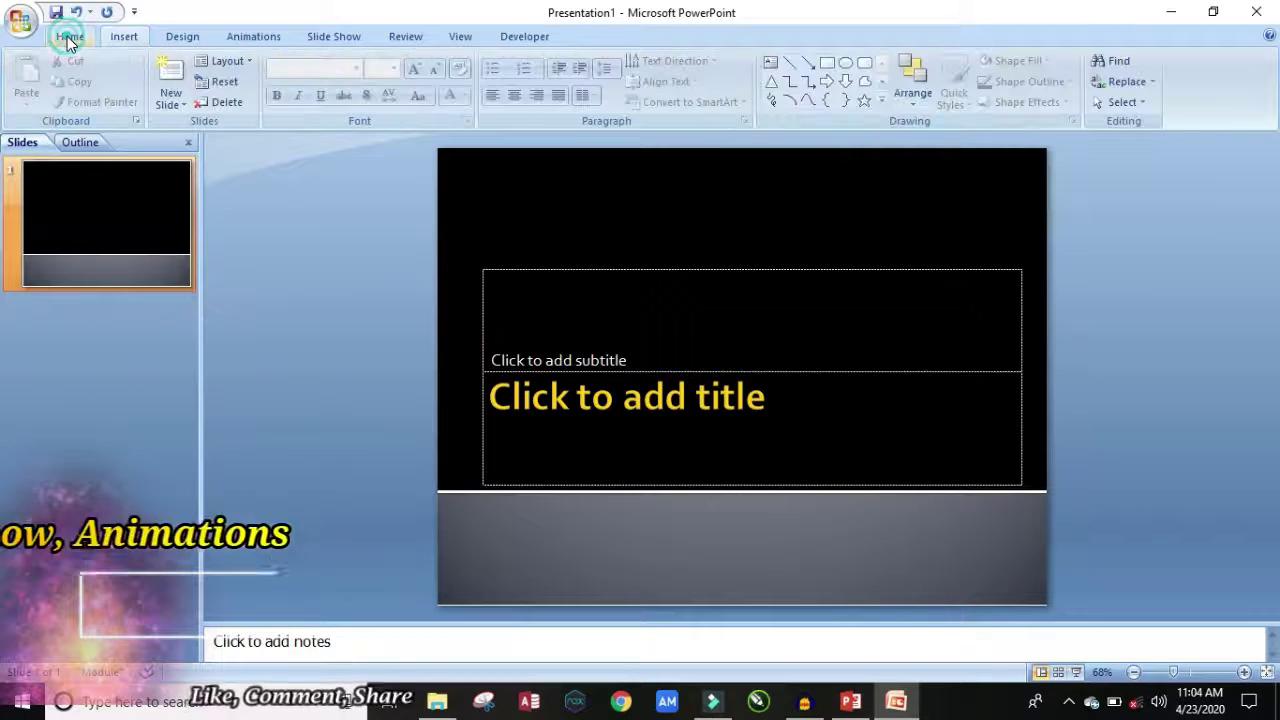
left_click(168, 76)
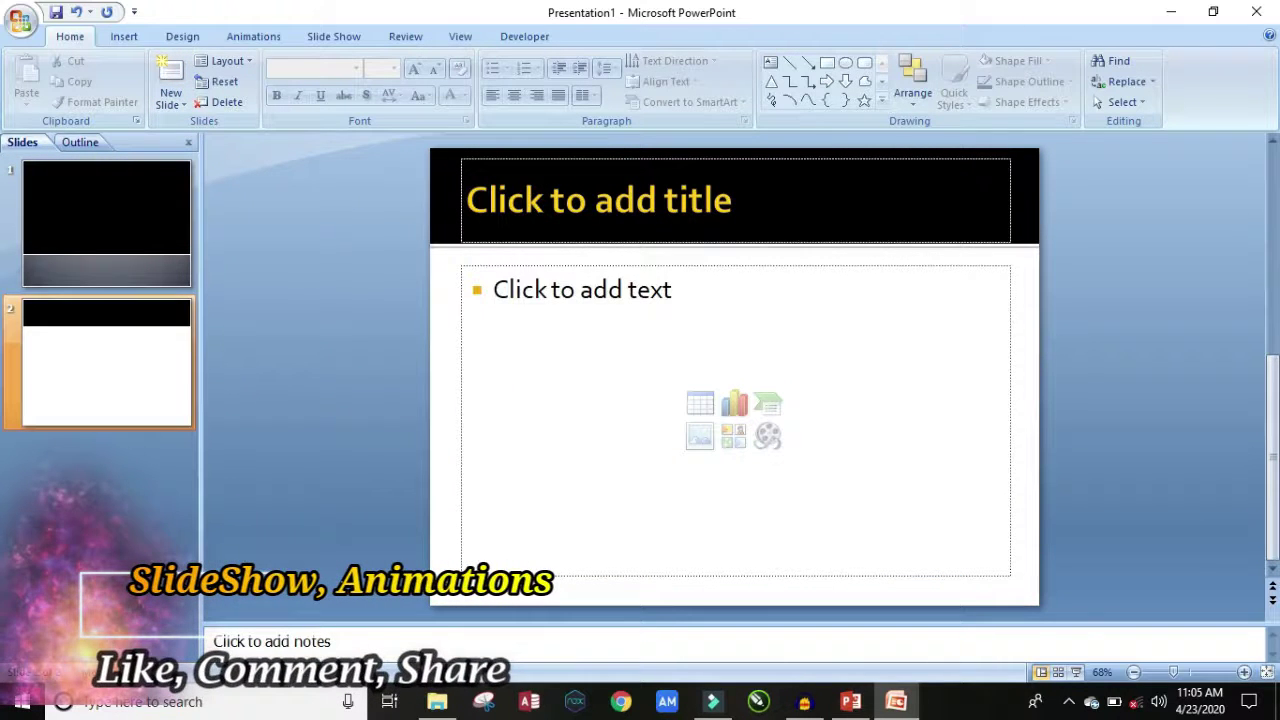
left_click(643, 212)
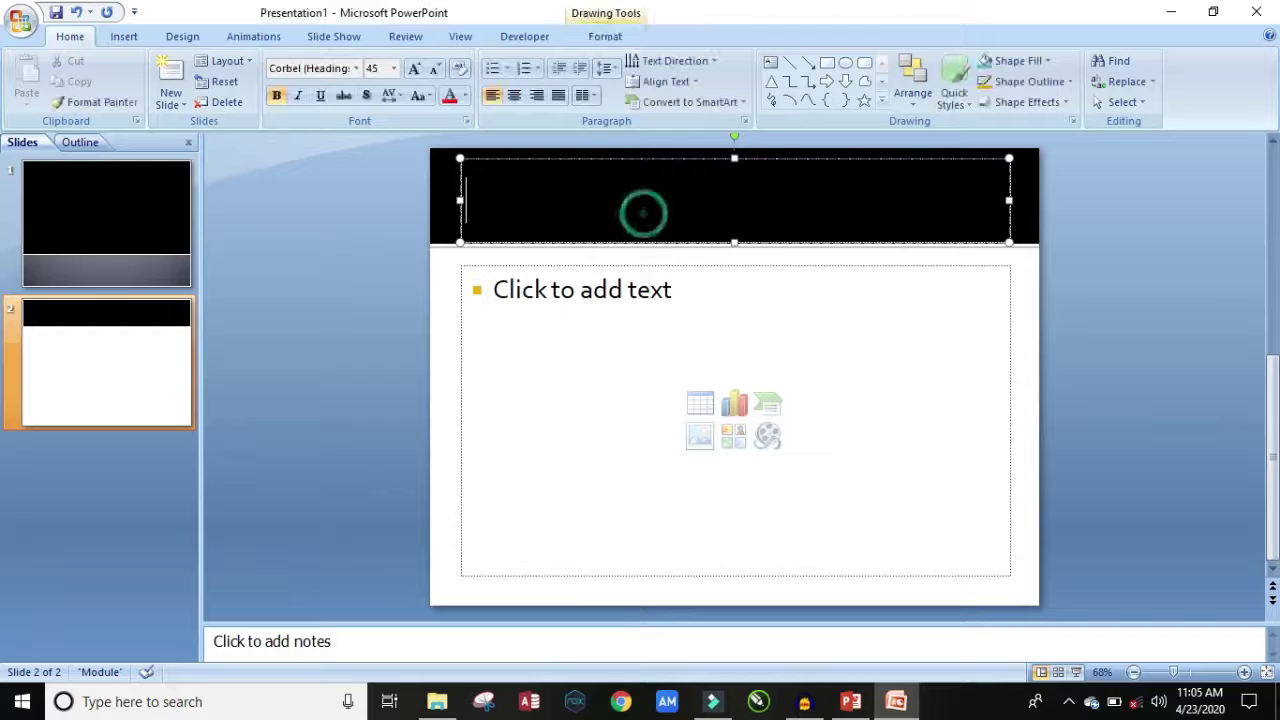
left_click(581, 304)
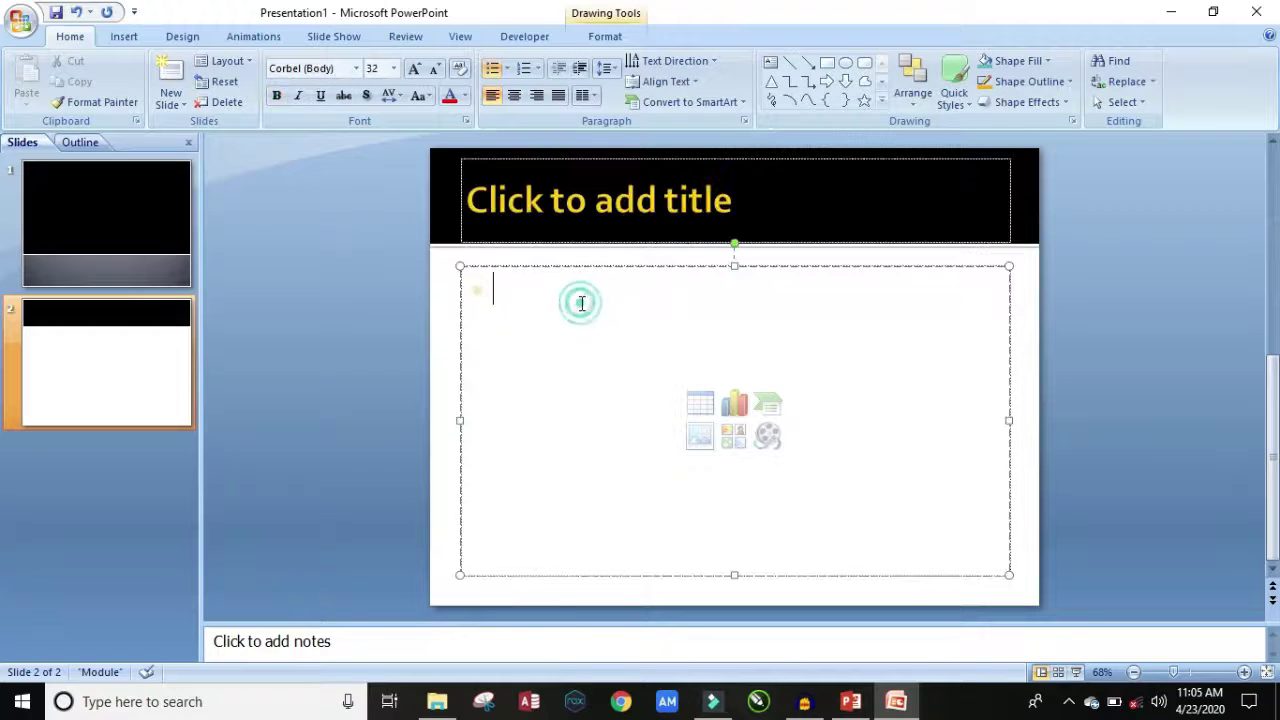
left_click(351, 291)
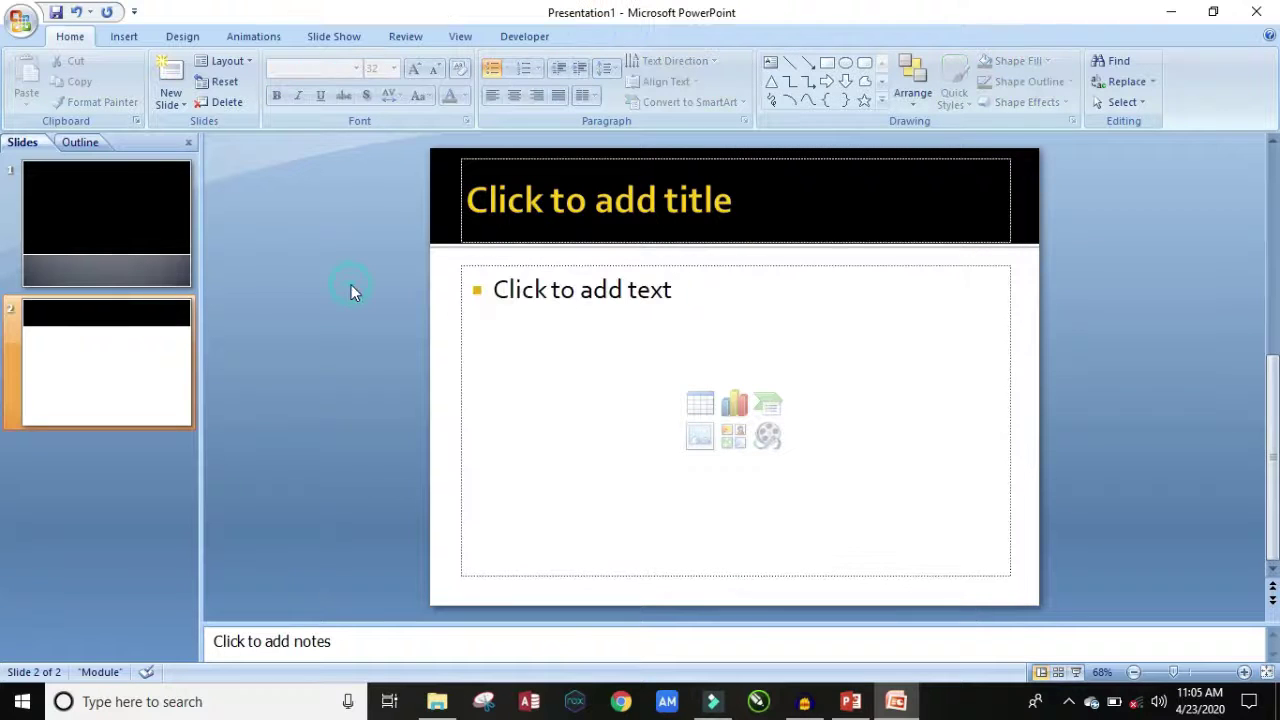
Add slide 3 as a Title and Content slide from the layout gallery.
left_click(187, 105)
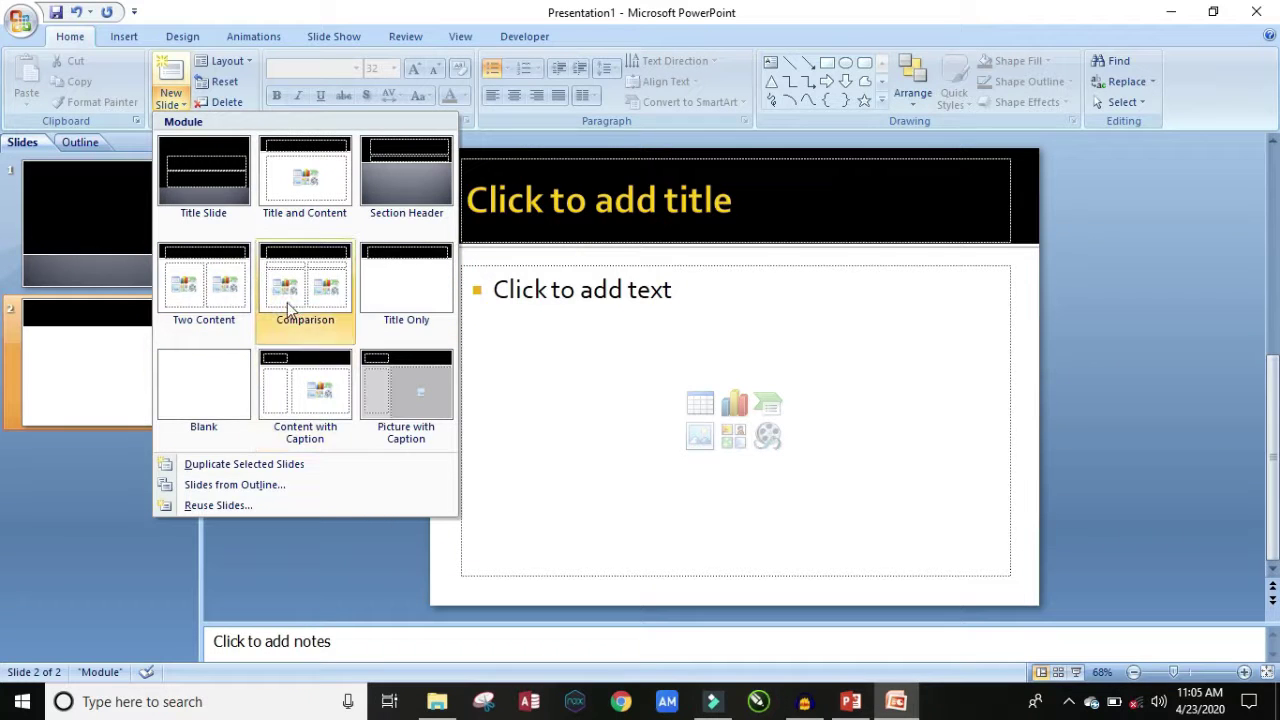
left_click(318, 178)
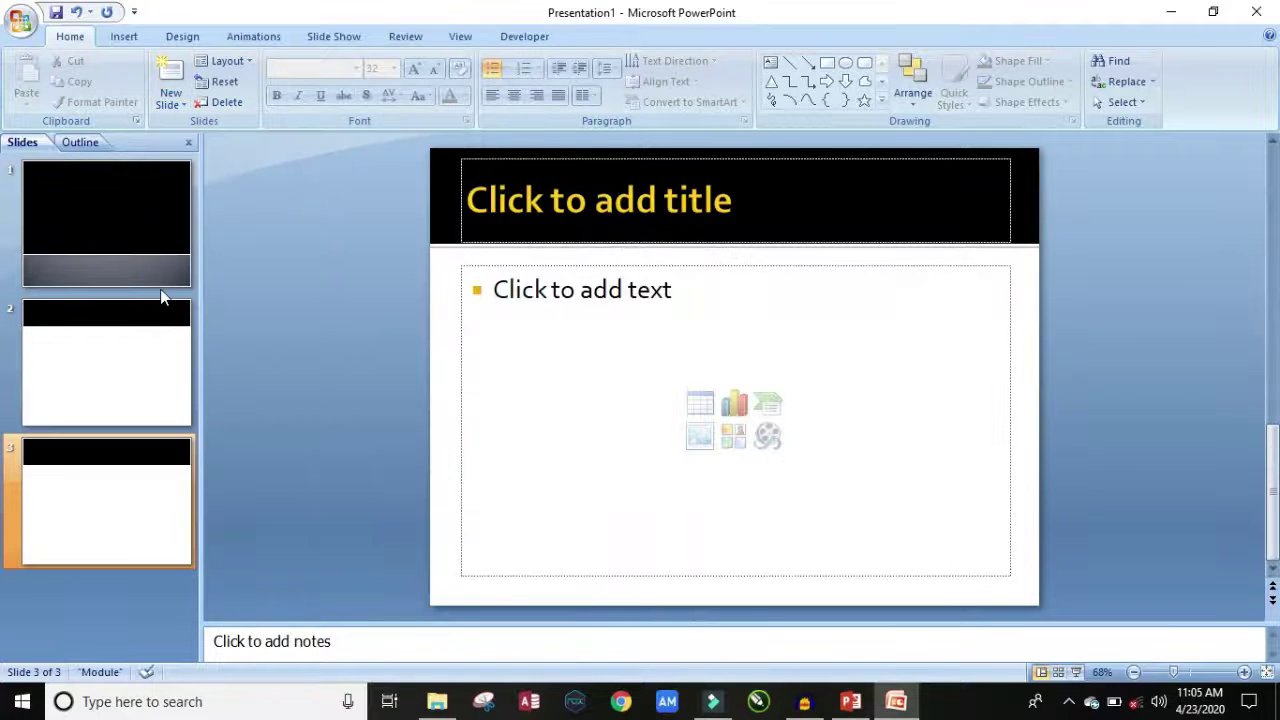
left_click(146, 360)
left_click(151, 443)
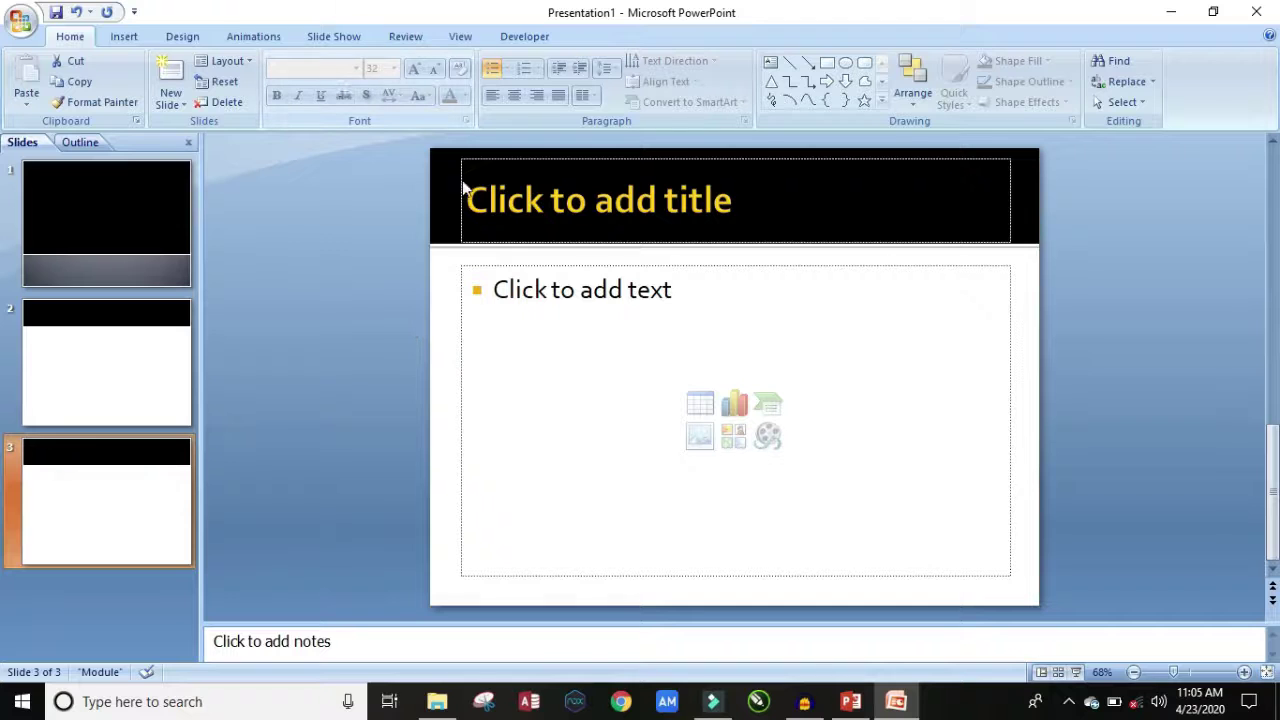
Type 'hffhfy' in slide 3's body and set it to 80-pt Algerian.
left_click(640, 298)
type("hffhfy")
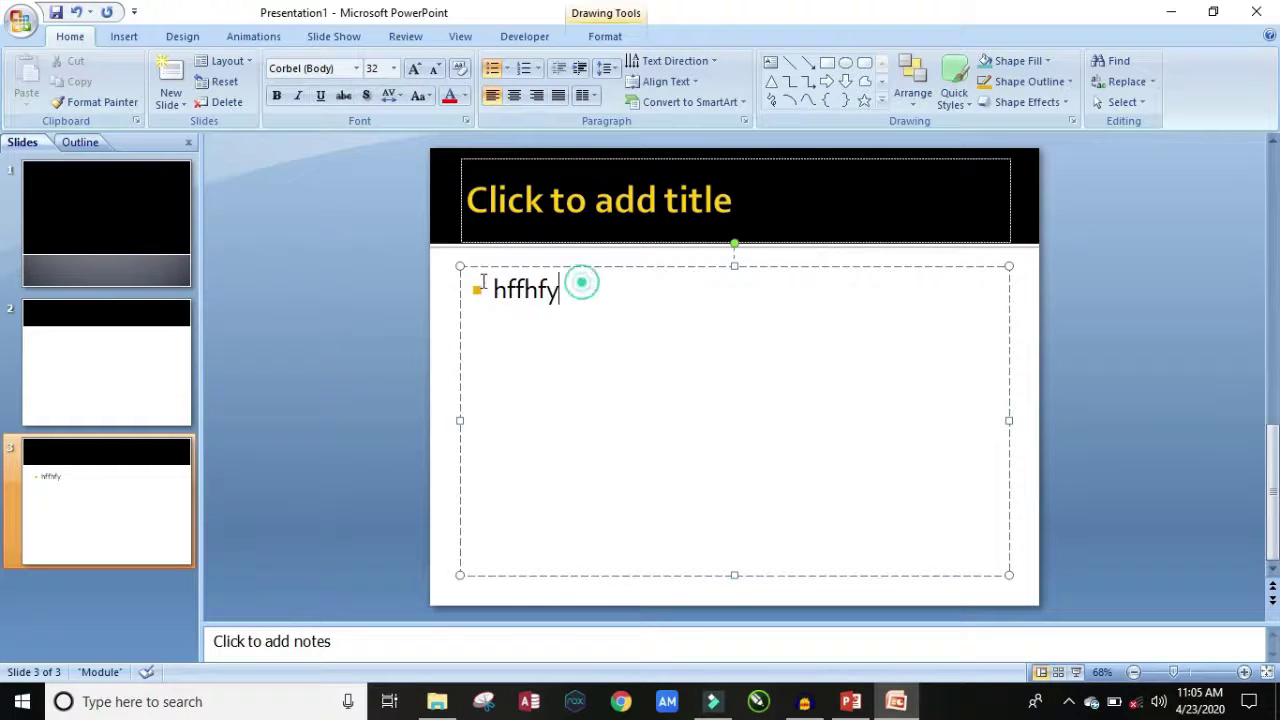
left_click_drag(581, 283, 483, 283)
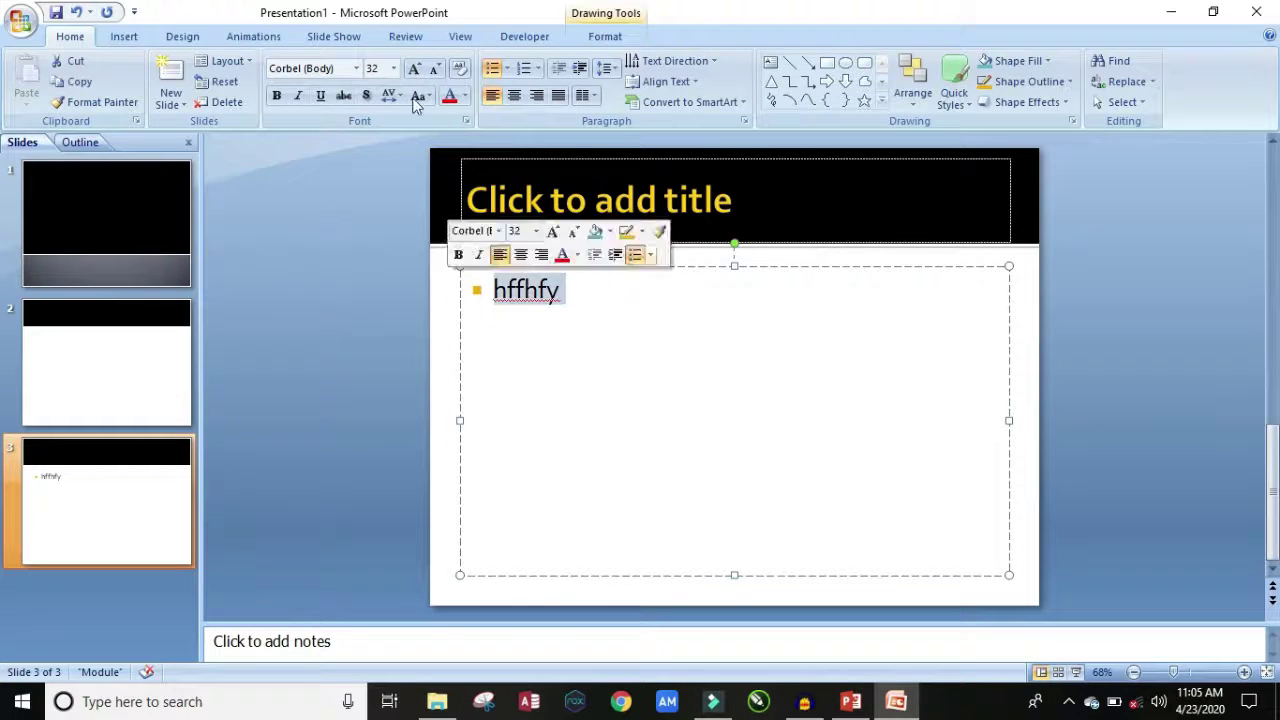
left_click(412, 70)
left_click(412, 70)
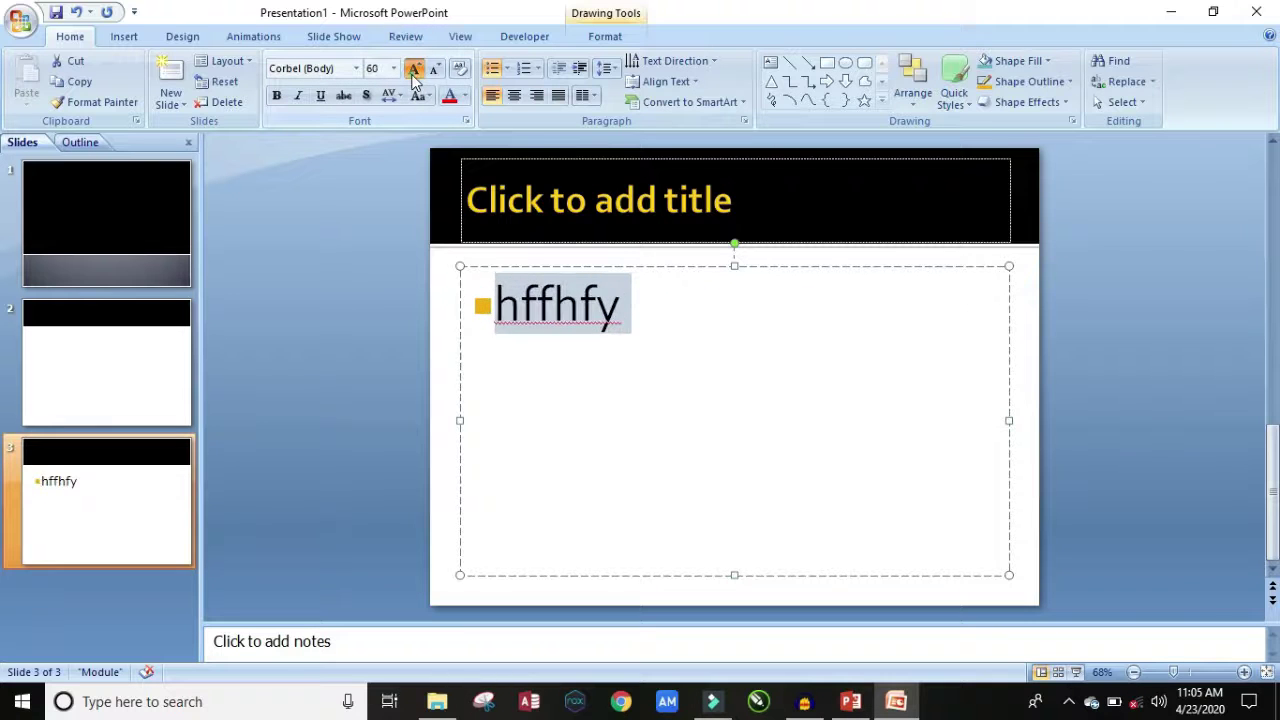
left_click(410, 72)
left_click(354, 70)
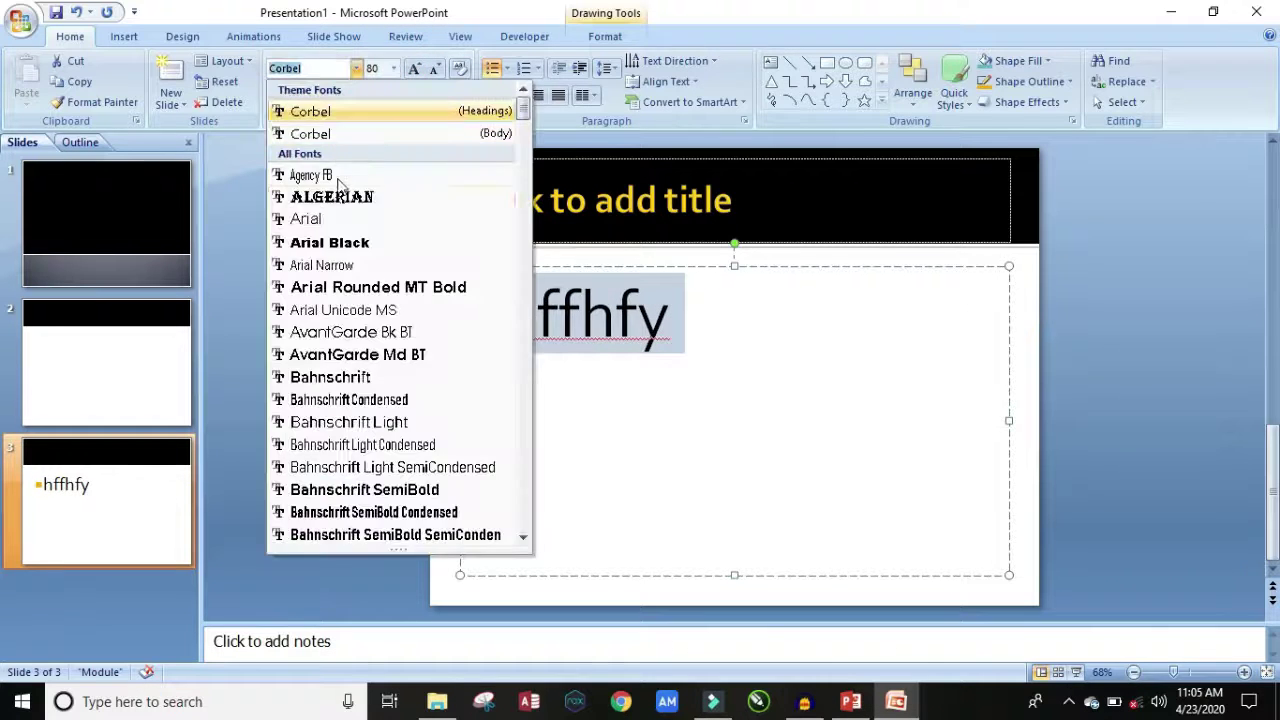
left_click(330, 197)
Make HFFHFY bold, italic, underlined and shadowed, centred, on a gold-styled box.
left_click(295, 97)
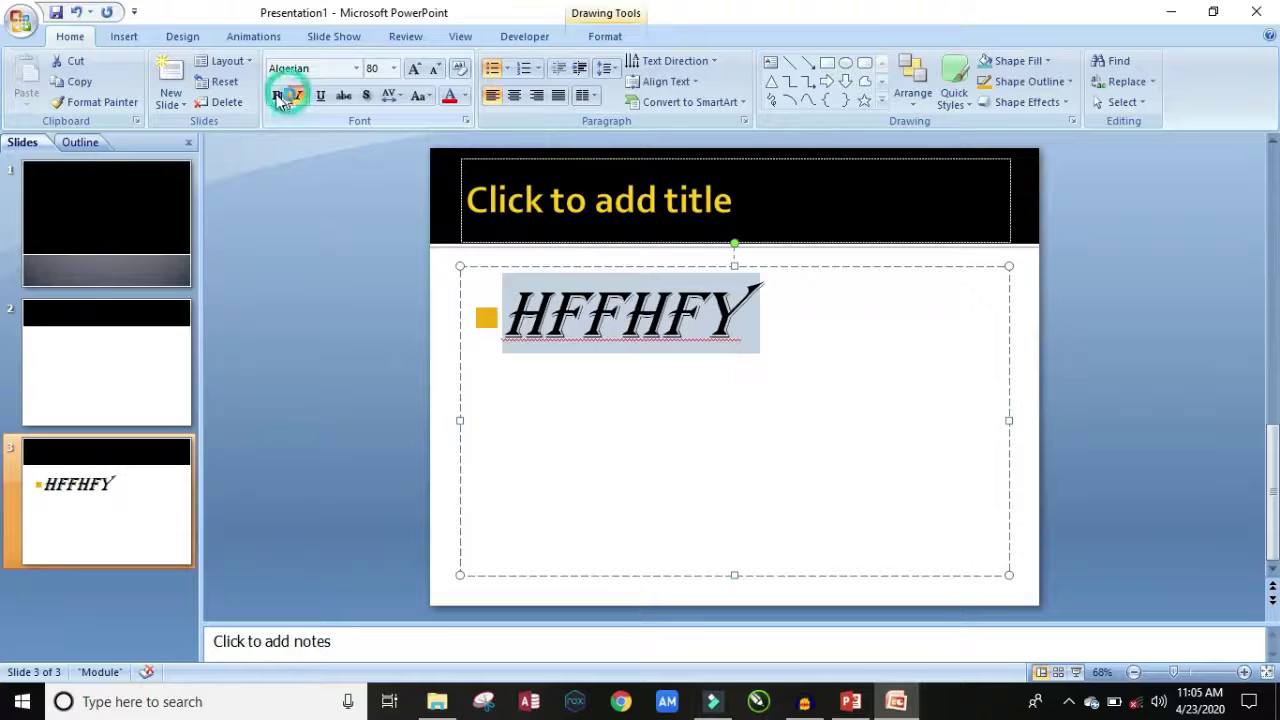
left_click(276, 96)
left_click(320, 95)
left_click(366, 95)
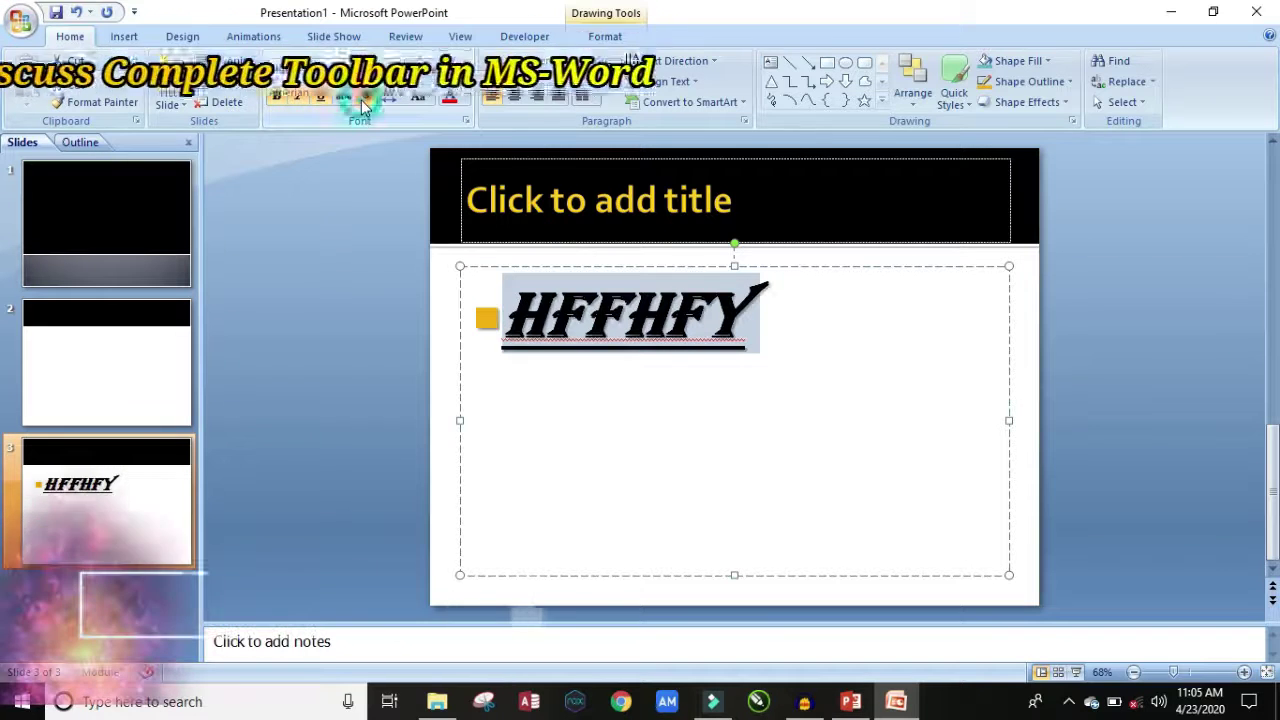
left_click(405, 96)
left_click(513, 95)
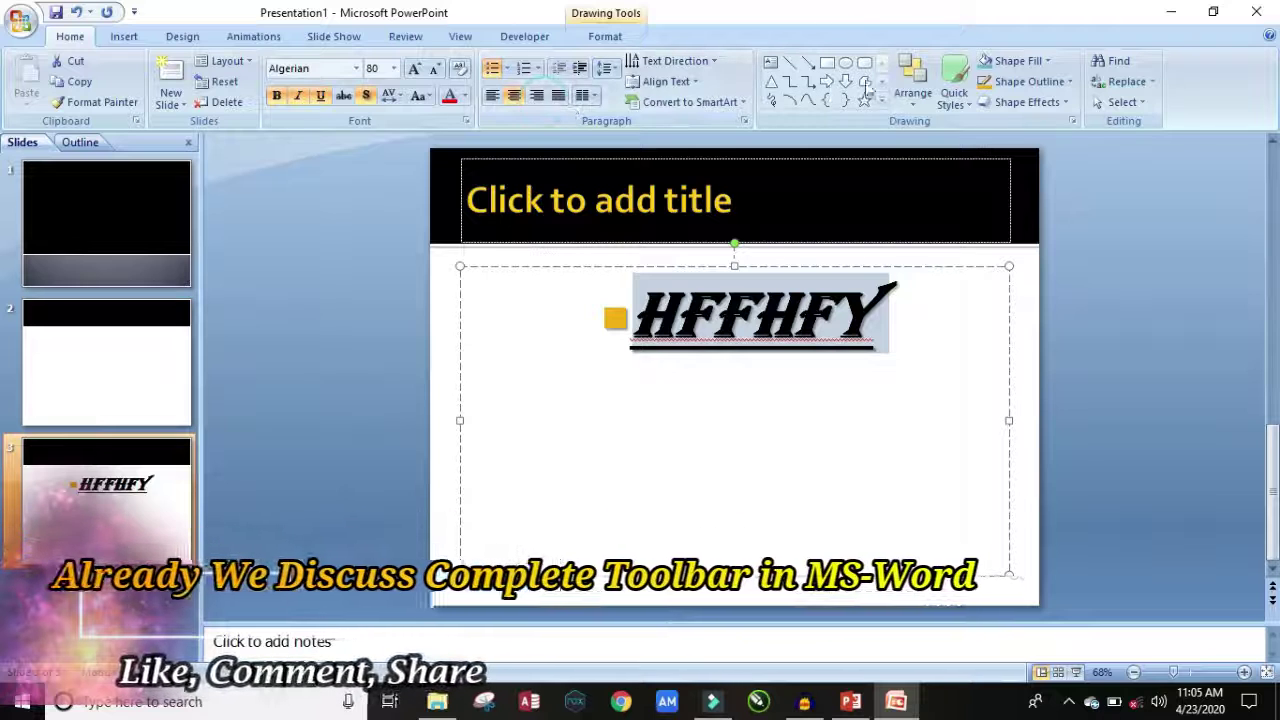
left_click(953, 80)
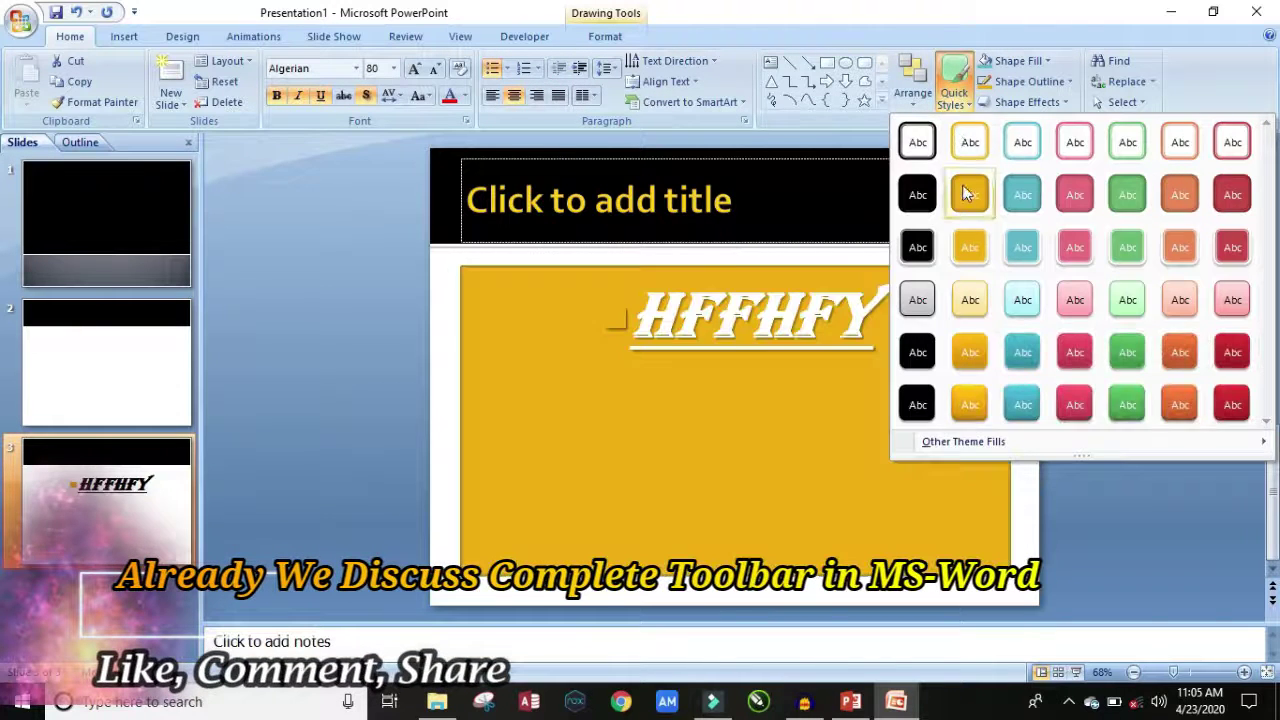
left_click(963, 185)
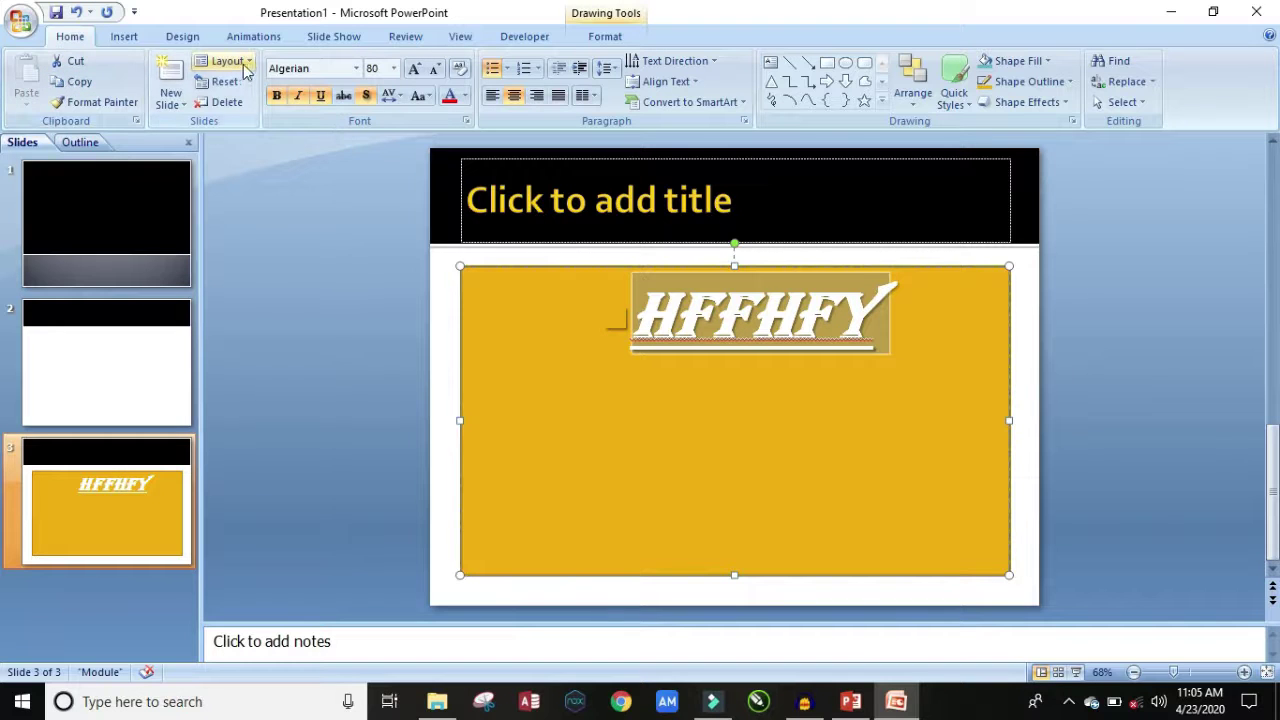
left_click(253, 186)
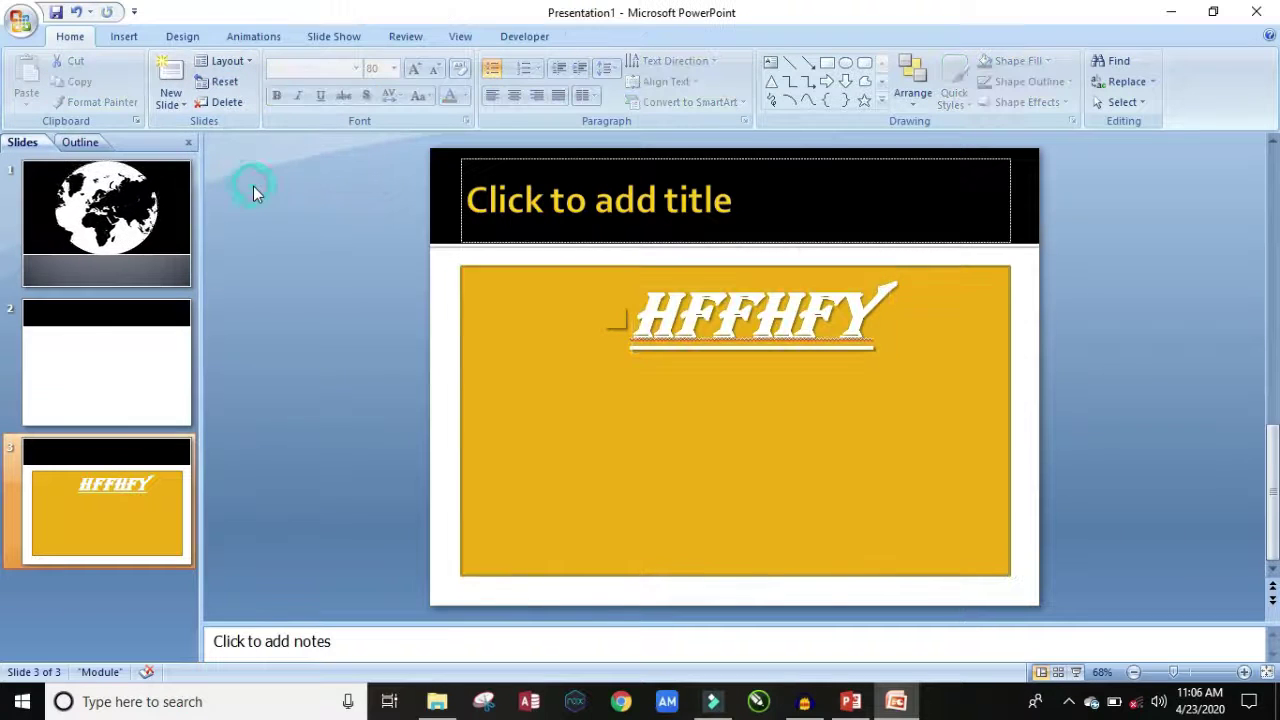